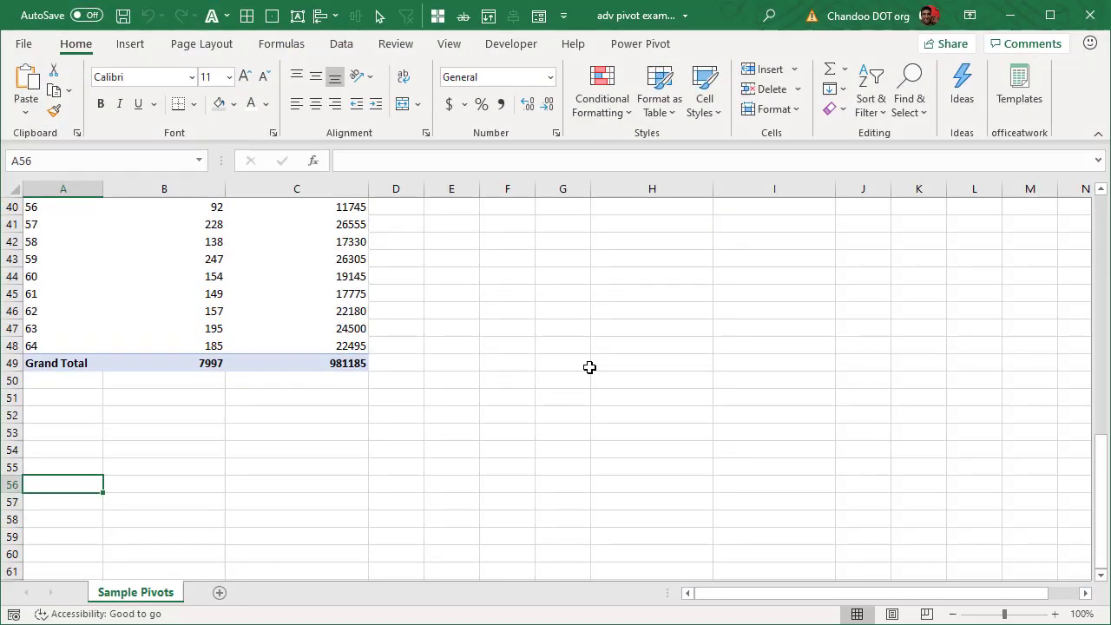
- Insert an empty PivotTable from the Data Model on the existing sheet at cell A56
{"action": "scroll", "coordinate": [589, 367], "scroll_direction": "down", "scroll_amount": 4}
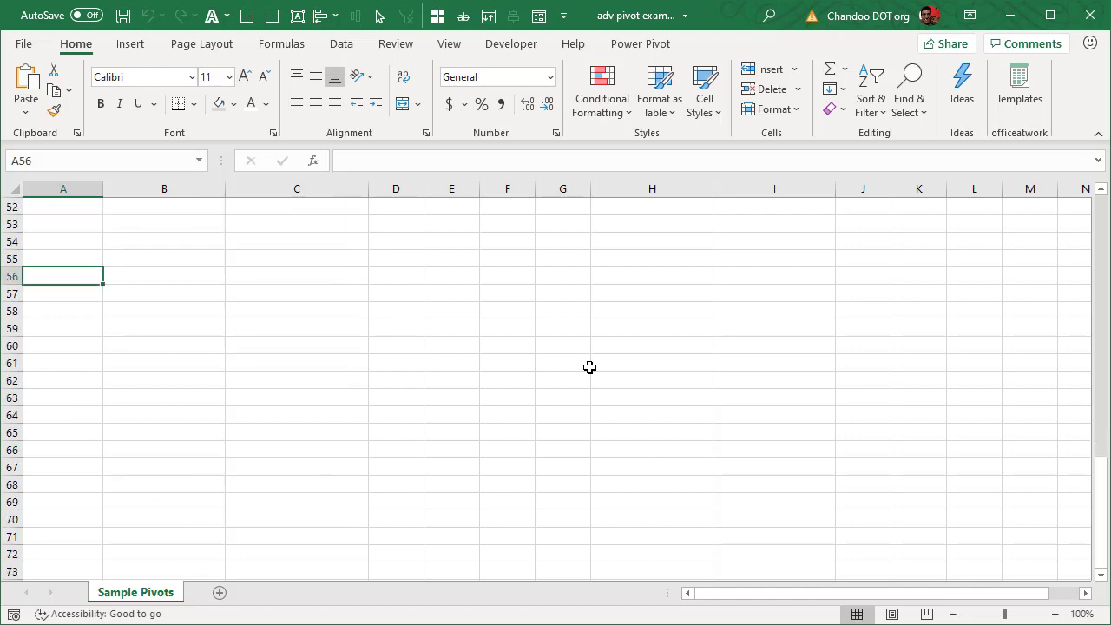
{"action": "scroll", "coordinate": [589, 367], "scroll_direction": "up", "scroll_amount": 6}
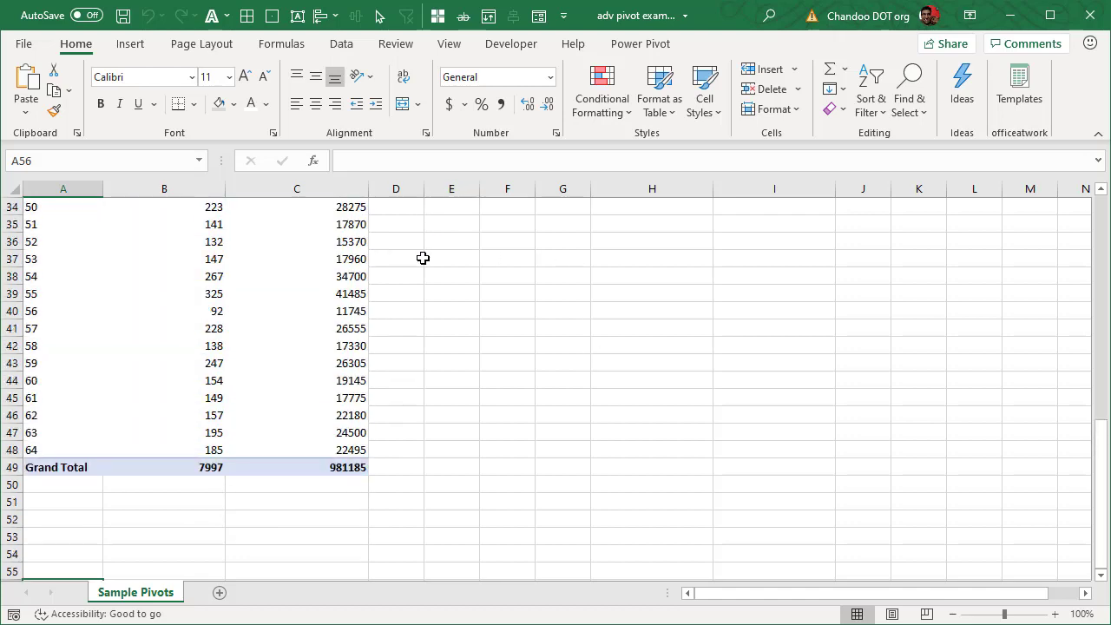
{"action": "scroll", "coordinate": [425, 314], "scroll_direction": "down", "scroll_amount": 4}
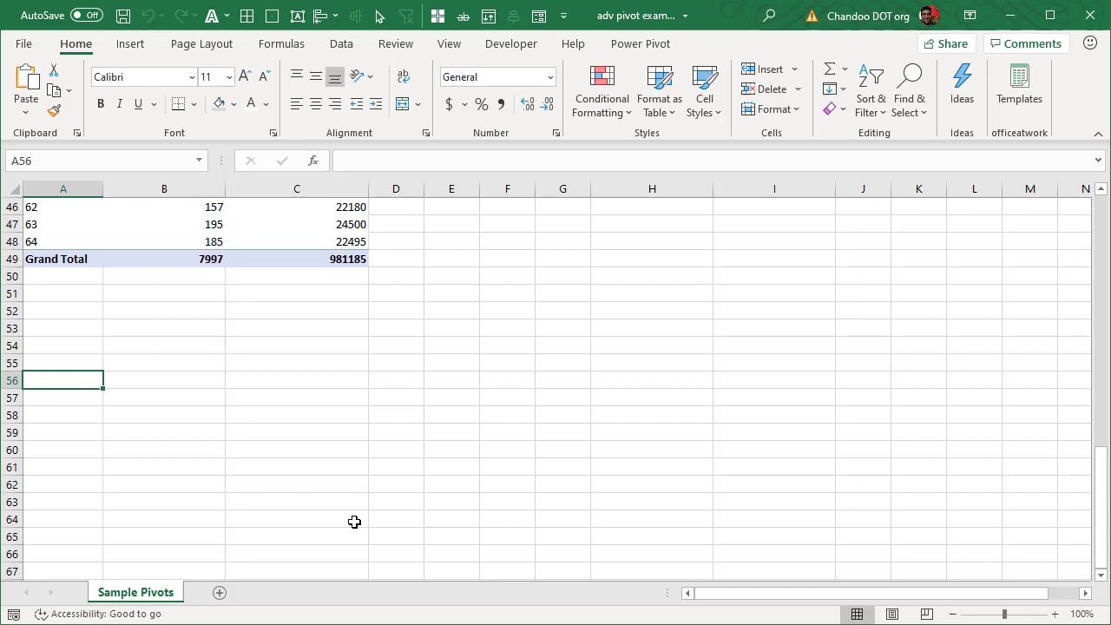
{"action": "left_click", "coordinate": [134, 45]}
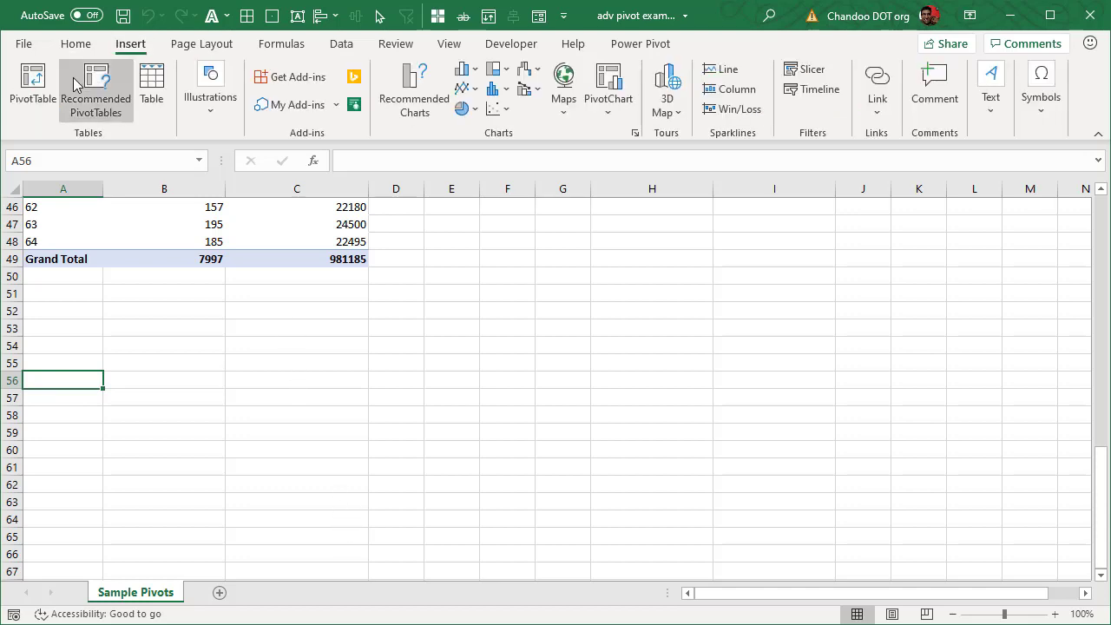
{"action": "left_click", "coordinate": [29, 79]}
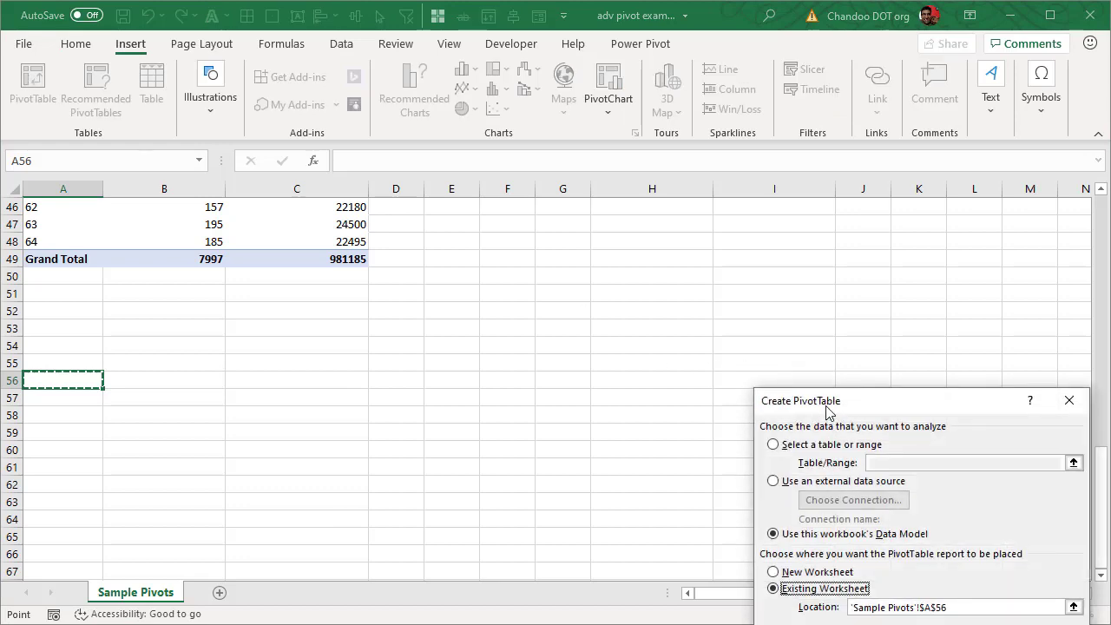
{"action": "left_click_drag", "start_coordinate": [792, 390], "coordinate": [669, 177]}
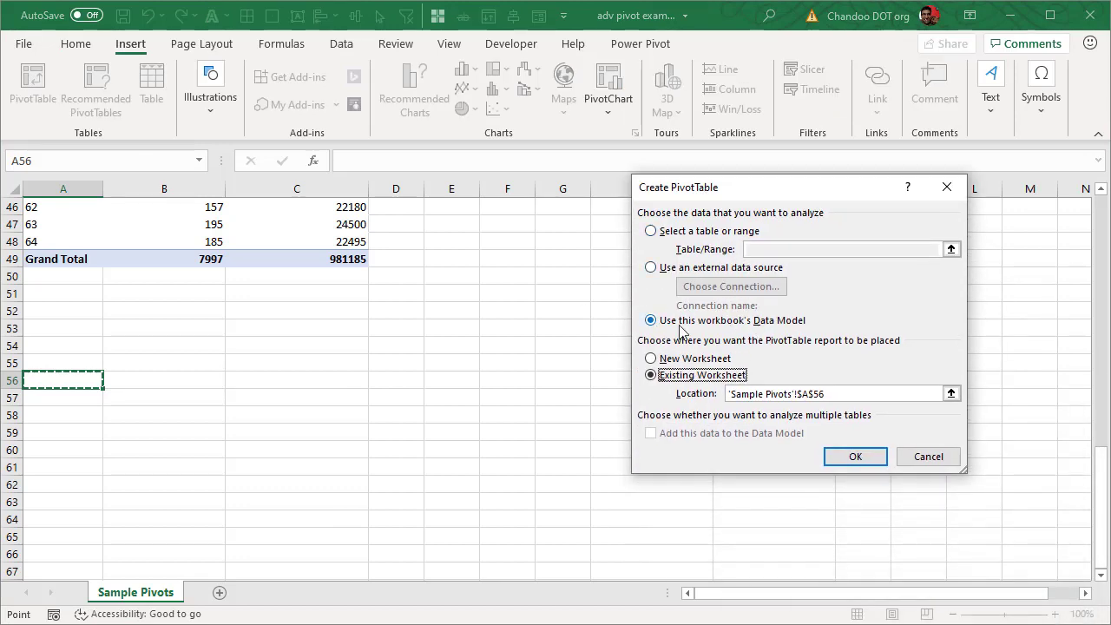
{"action": "left_click", "coordinate": [855, 457]}
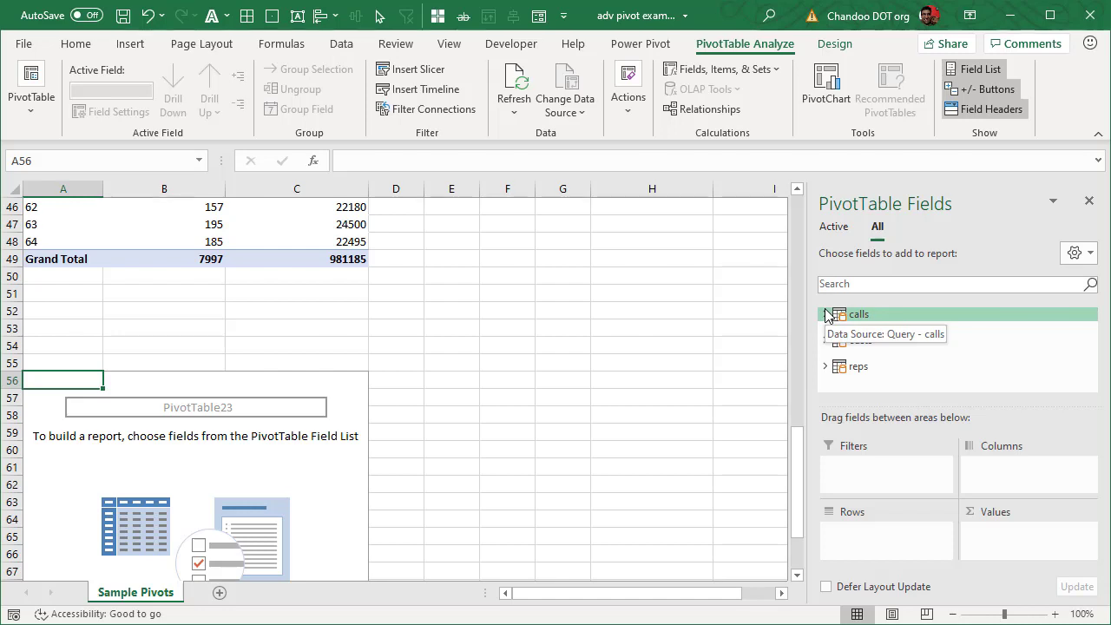
- Put custs Age in Rows and calls Customer ID in Values as a count
{"action": "scroll", "coordinate": [598, 375], "scroll_direction": "down", "scroll_amount": 4}
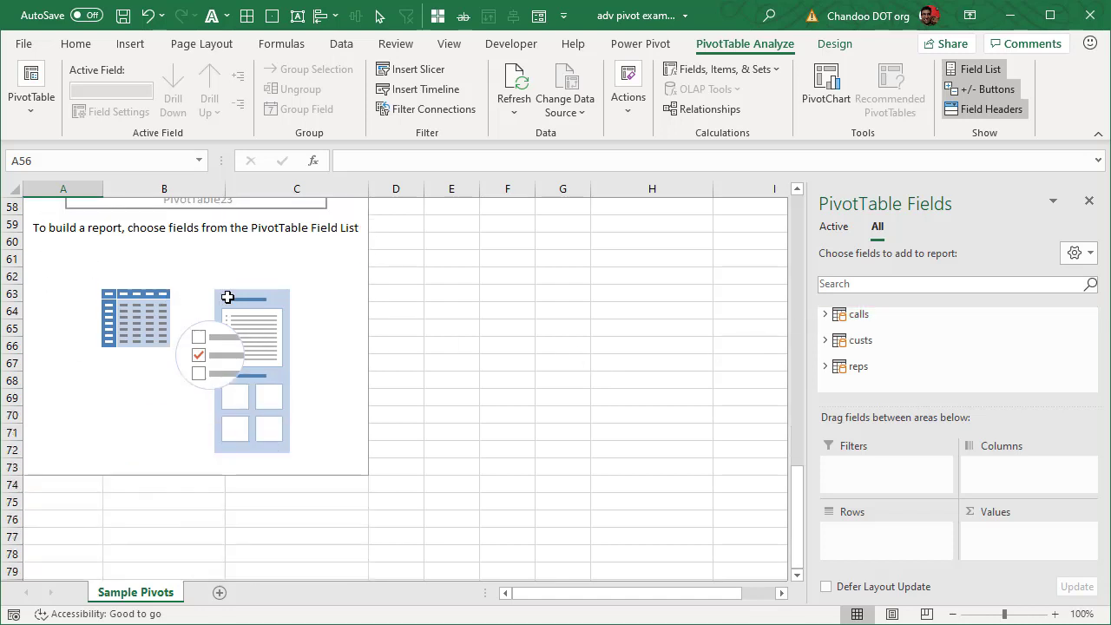
{"action": "left_click", "coordinate": [826, 314]}
{"action": "left_click", "coordinate": [825, 315]}
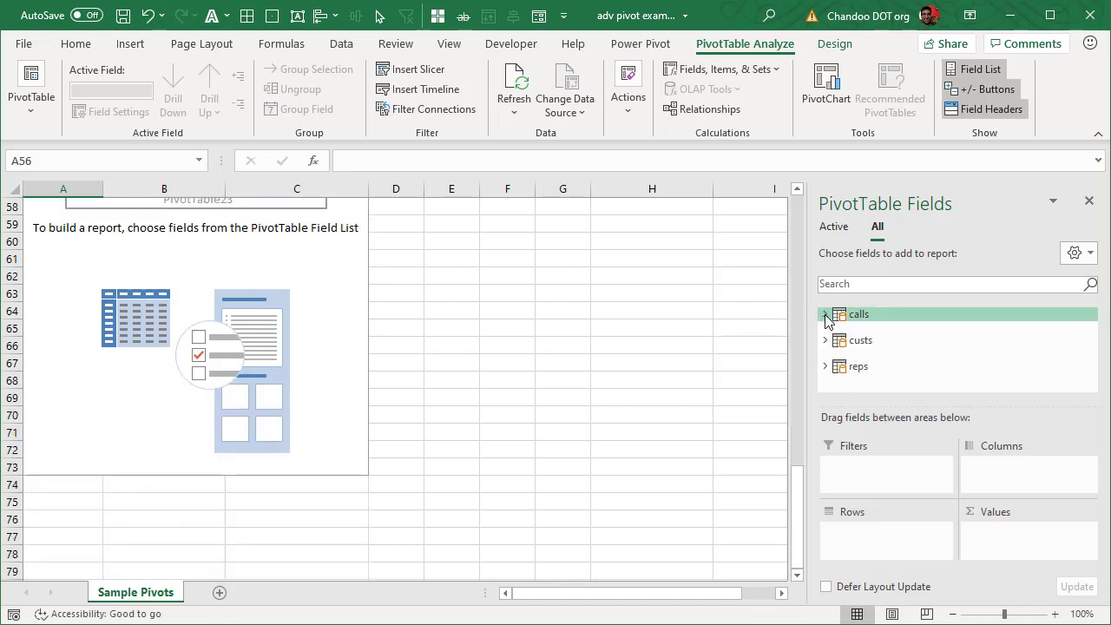
{"action": "left_click", "coordinate": [825, 340]}
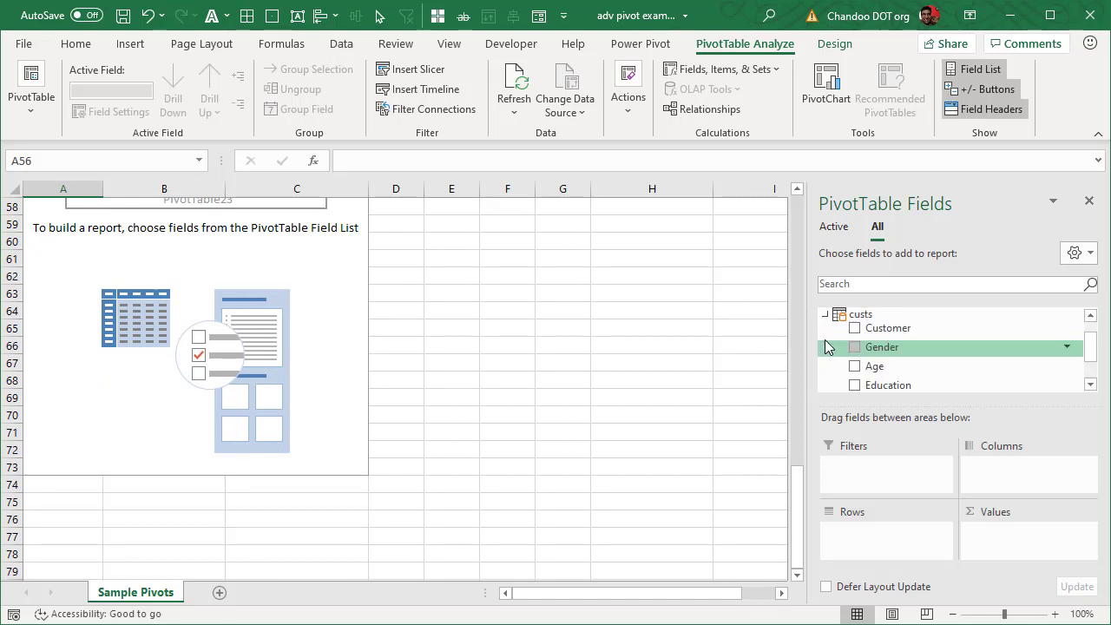
{"action": "left_click_drag", "start_coordinate": [905, 373], "coordinate": [911, 543]}
{"action": "scroll", "coordinate": [937, 342], "scroll_direction": "up", "scroll_amount": 3}
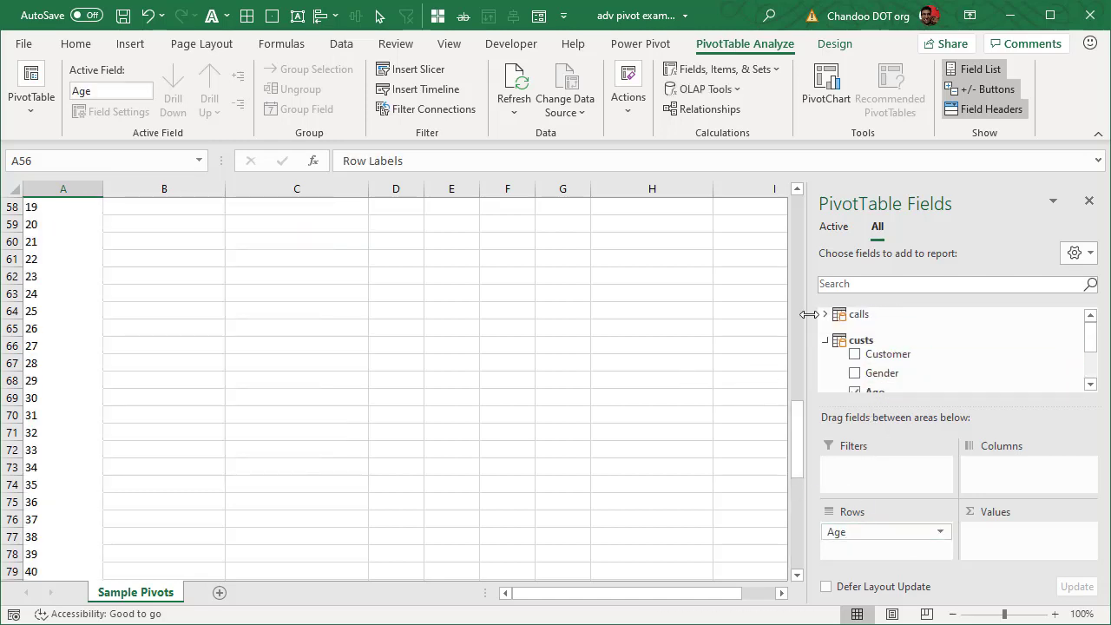
{"action": "left_click", "coordinate": [824, 314]}
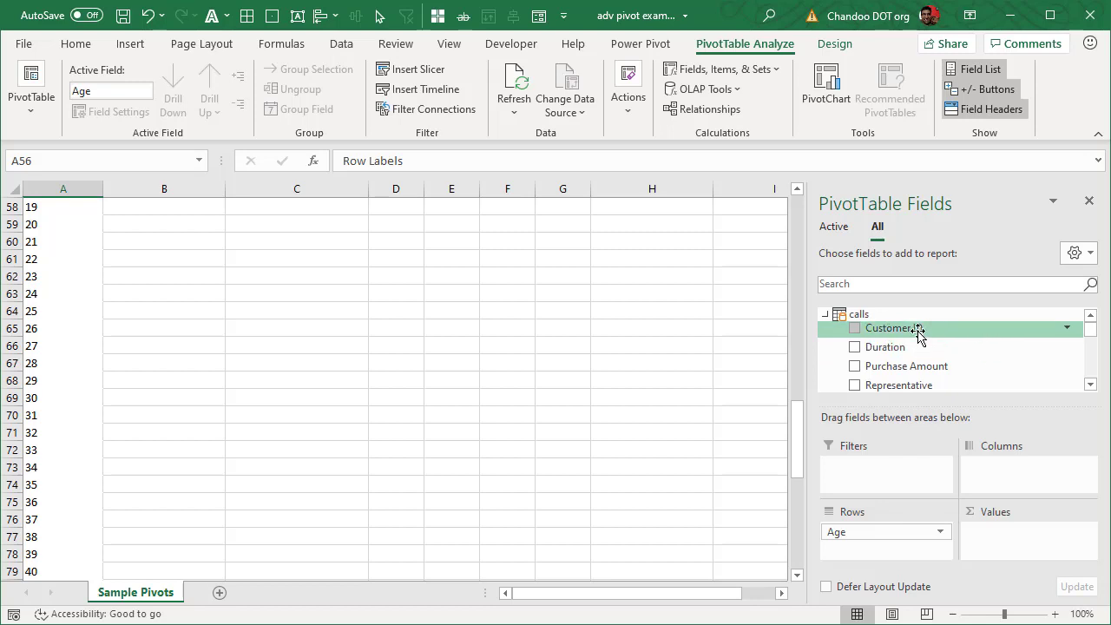
{"action": "left_click_drag", "start_coordinate": [917, 330], "coordinate": [1016, 555]}
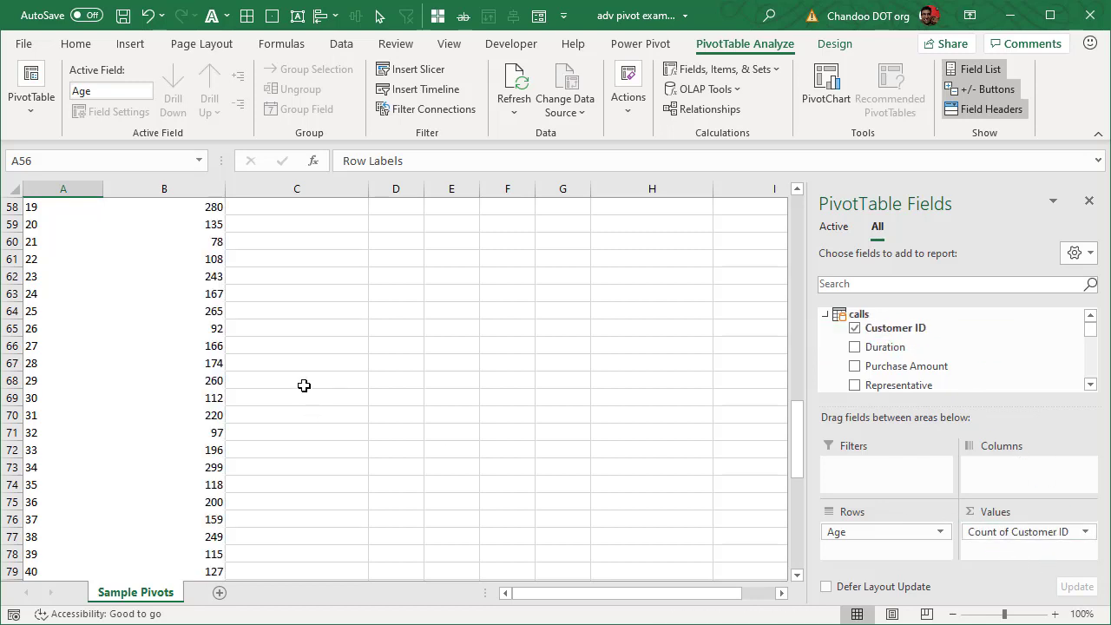
- Check the pivot rows run from age 18 to 64 with a 7997 total
{"action": "scroll", "coordinate": [302, 385], "scroll_direction": "up", "scroll_amount": 1}
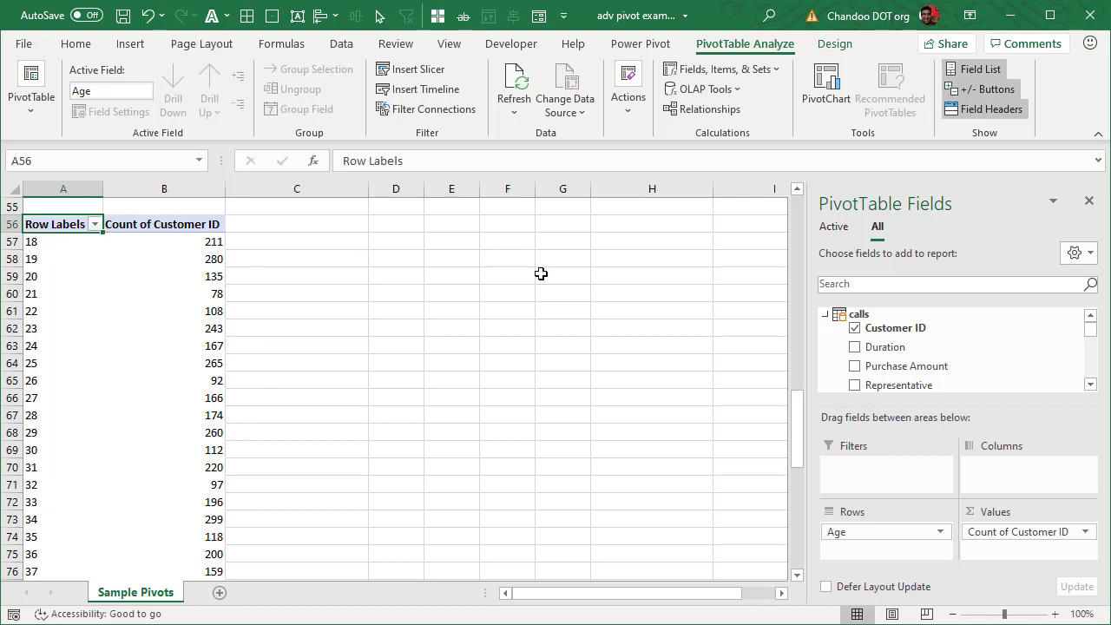
{"action": "scroll", "coordinate": [146, 387], "scroll_direction": "down", "scroll_amount": 1}
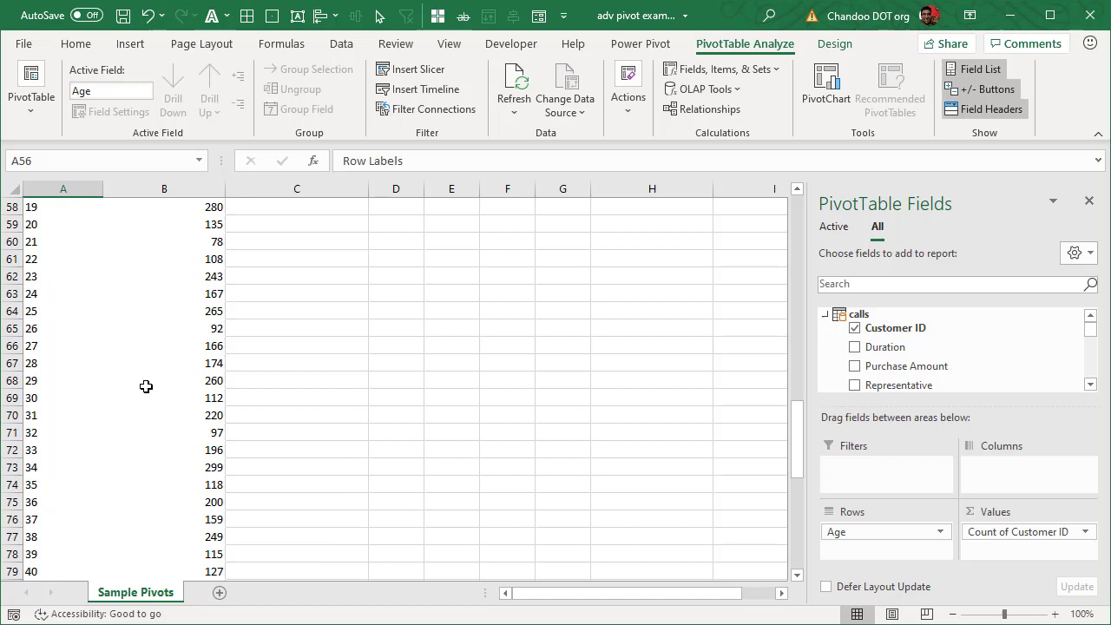
{"action": "scroll", "coordinate": [146, 386], "scroll_direction": "down", "scroll_amount": 9}
{"action": "scroll", "coordinate": [146, 387], "scroll_direction": "up", "scroll_amount": 11}
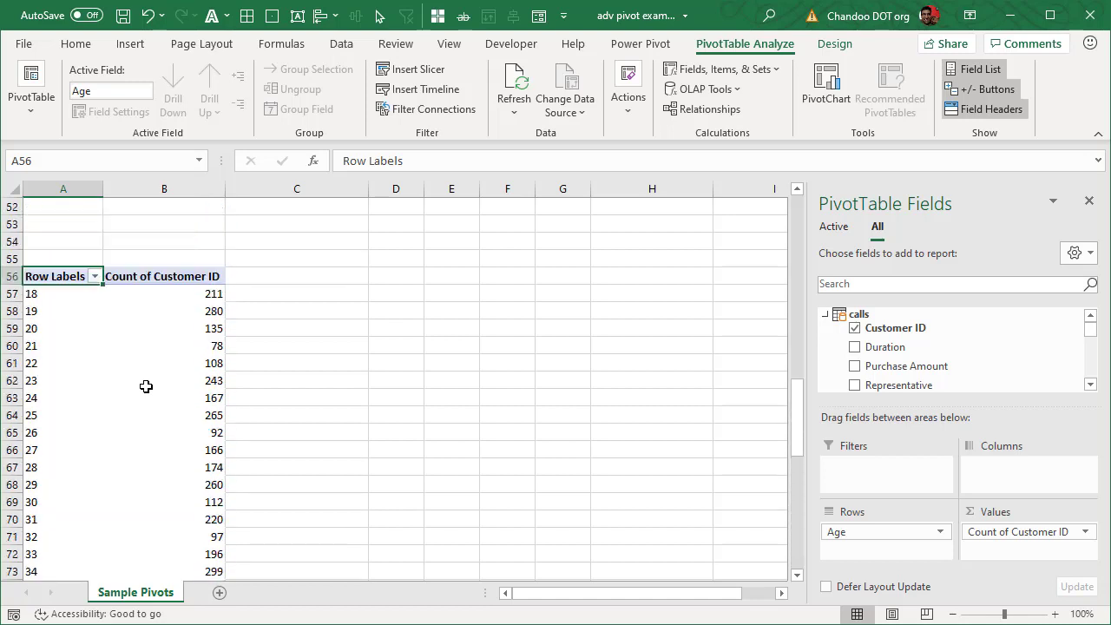
{"action": "left_click", "coordinate": [52, 292]}
{"action": "scroll", "coordinate": [55, 322], "scroll_direction": "down", "scroll_amount": 11}
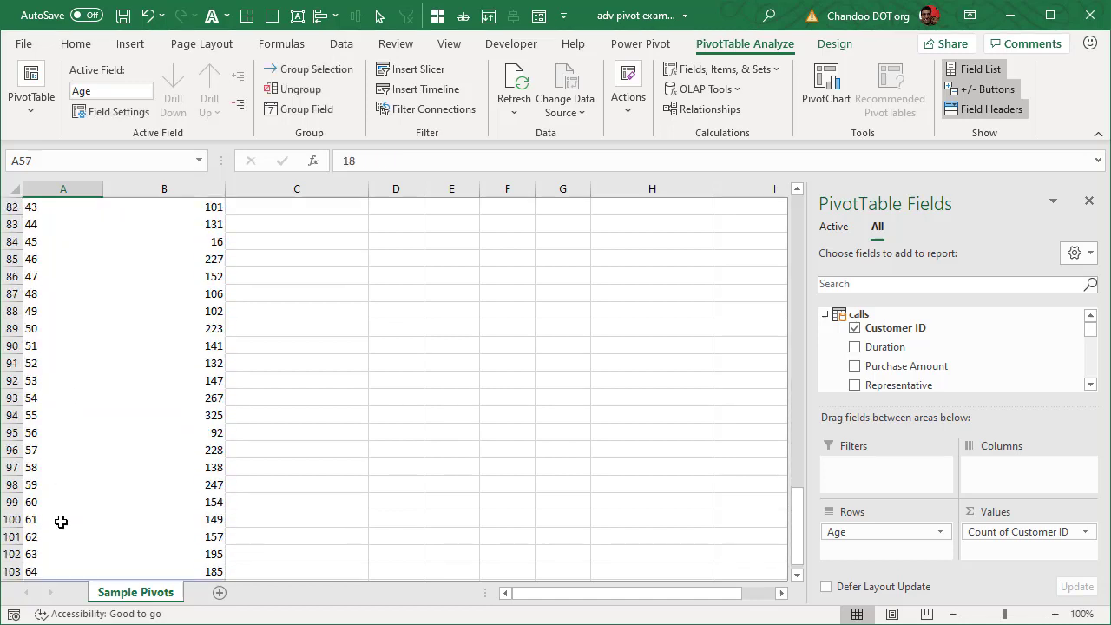
{"action": "left_click", "coordinate": [40, 517]}
{"action": "left_click", "coordinate": [208, 503]}
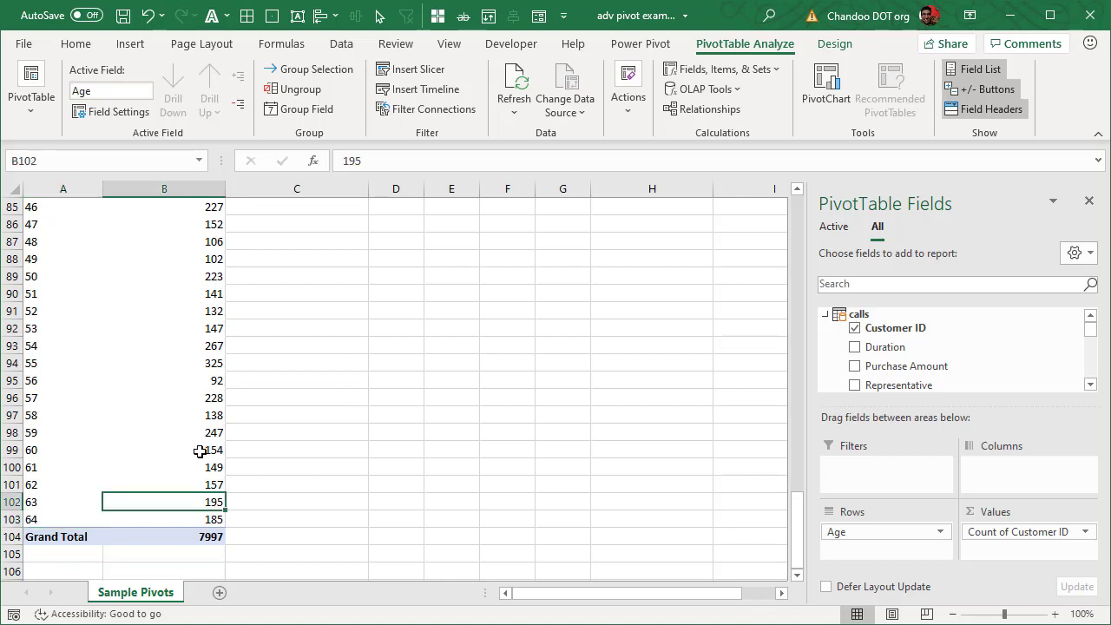
{"action": "scroll", "coordinate": [199, 339], "scroll_direction": "up", "scroll_amount": 6}
{"action": "scroll", "coordinate": [198, 339], "scroll_direction": "up", "scroll_amount": 8}
{"action": "scroll", "coordinate": [228, 431], "scroll_direction": "down", "scroll_amount": 5}
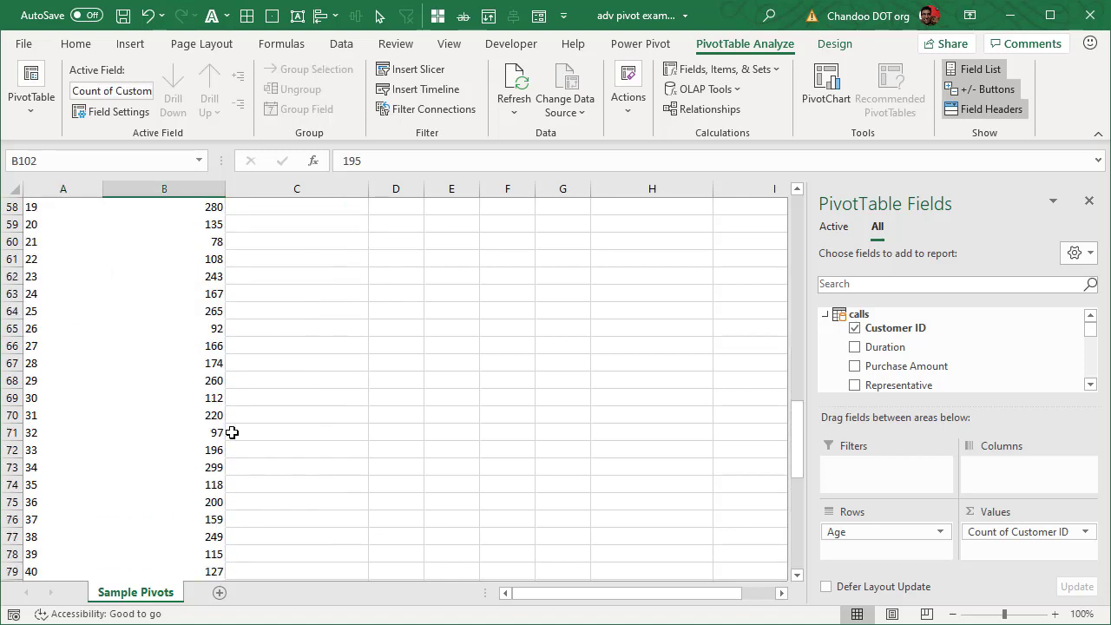
{"action": "scroll", "coordinate": [230, 431], "scroll_direction": "up", "scroll_amount": 1}
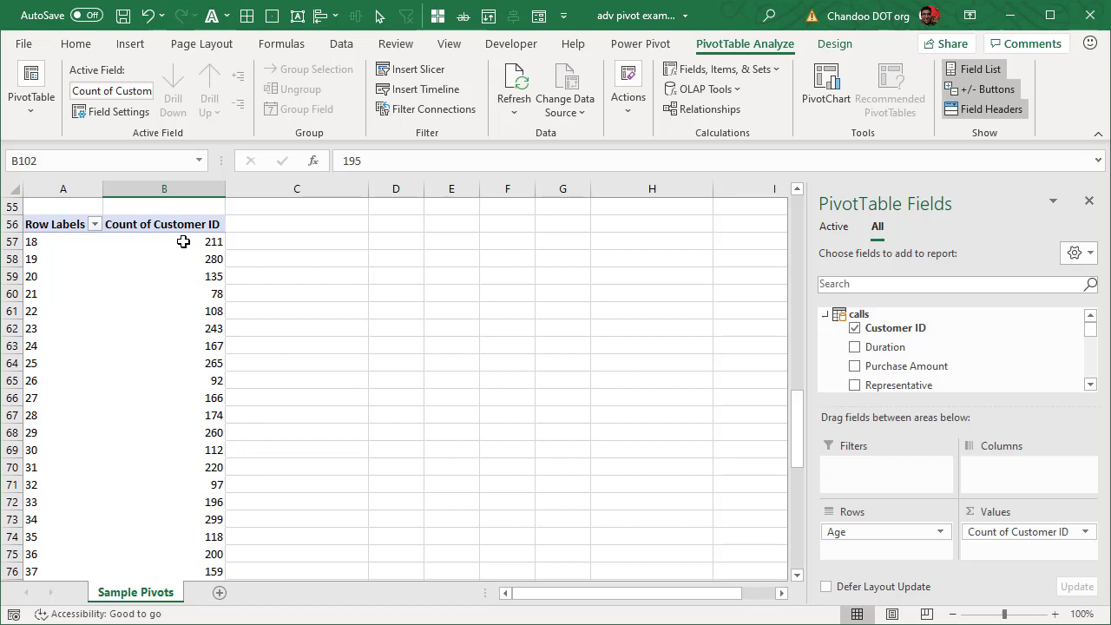
- Widen column A of the pivot
{"action": "left_click", "coordinate": [94, 223]}
{"action": "left_click", "coordinate": [95, 224]}
{"action": "left_click_drag", "start_coordinate": [102, 191], "coordinate": [299, 191]}
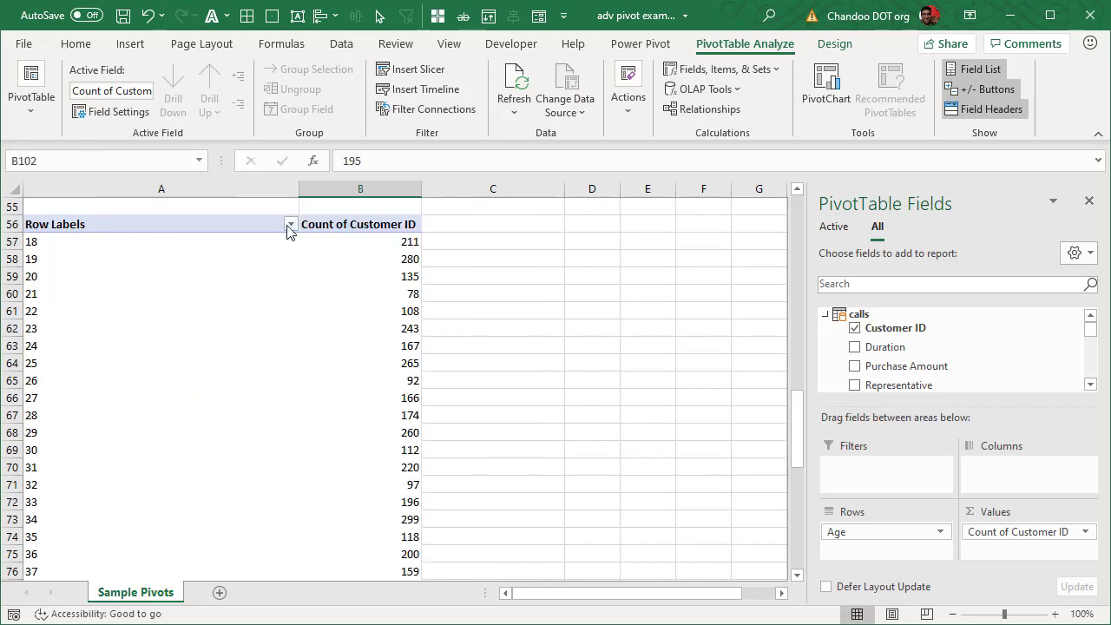
- Filter Age to the Top 10 items by Count of Customer ID
{"action": "left_click", "coordinate": [291, 224]}
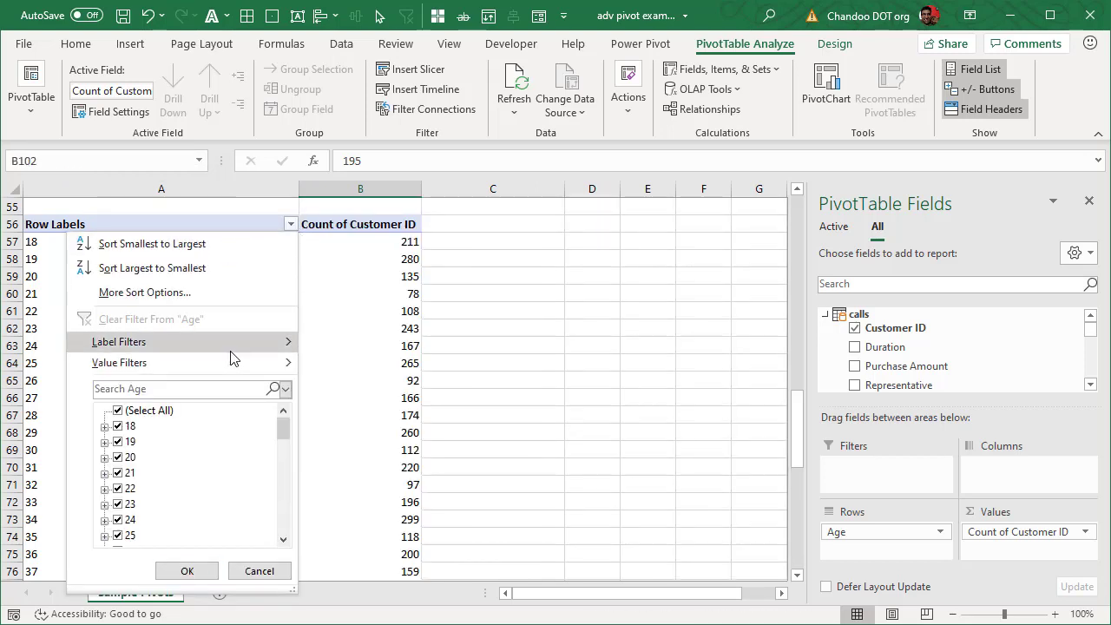
{"action": "mouse_move", "coordinate": [233, 363]}
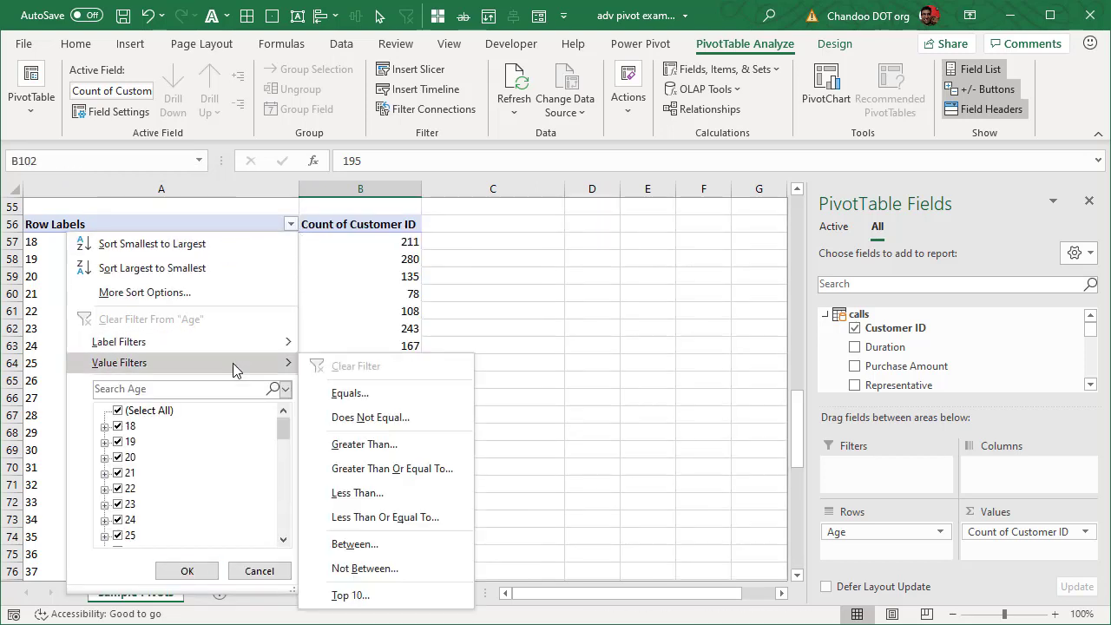
{"action": "left_click", "coordinate": [378, 596]}
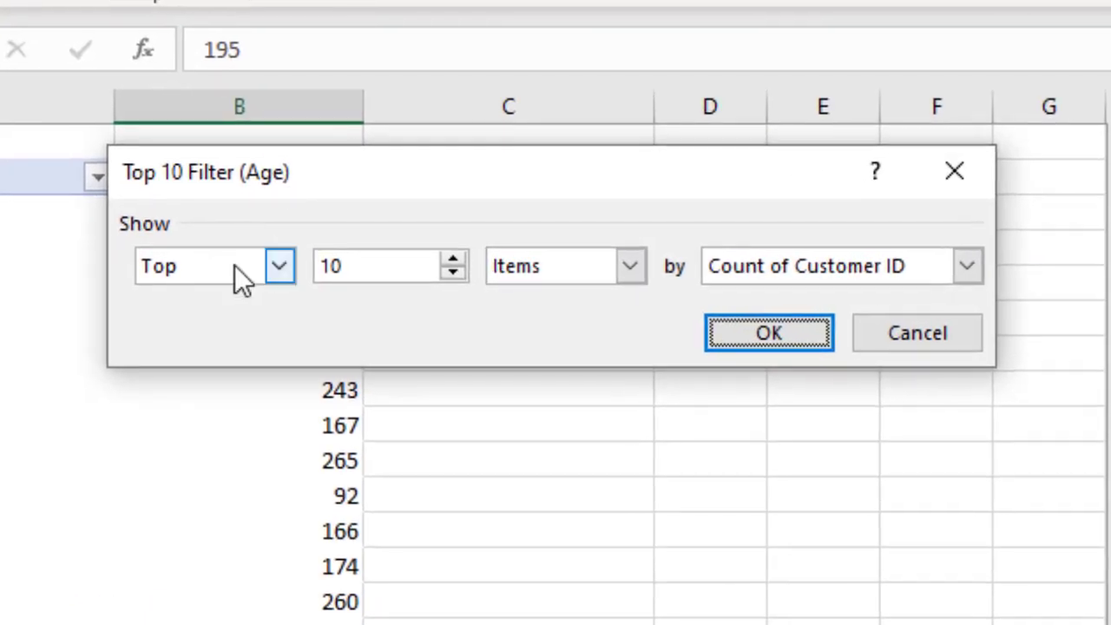
{"action": "left_click", "coordinate": [310, 267]}
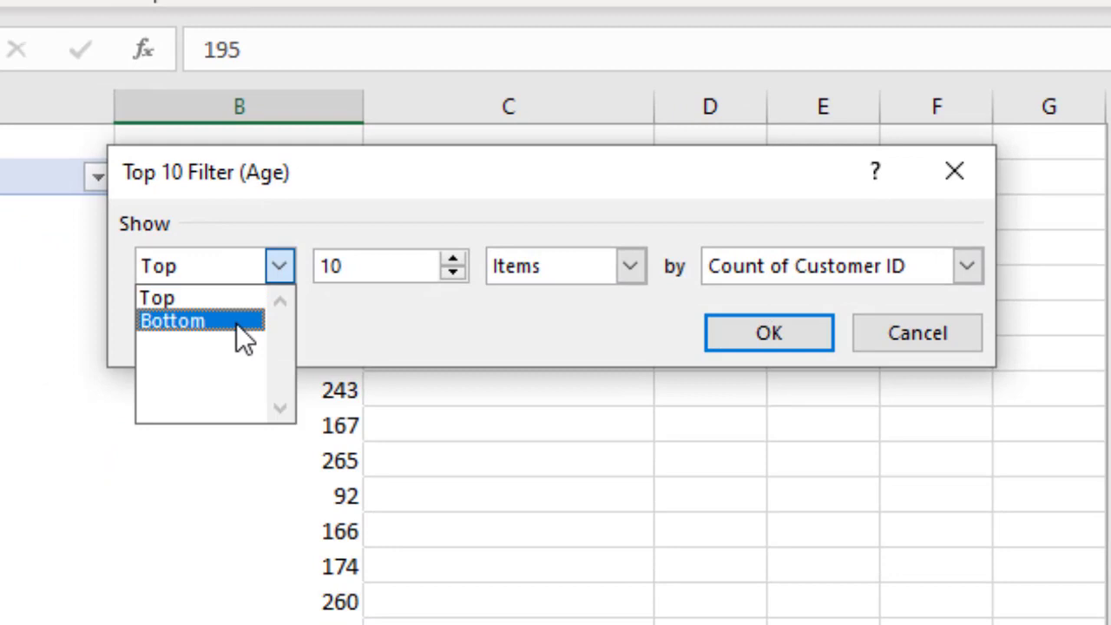
{"action": "left_click", "coordinate": [356, 314]}
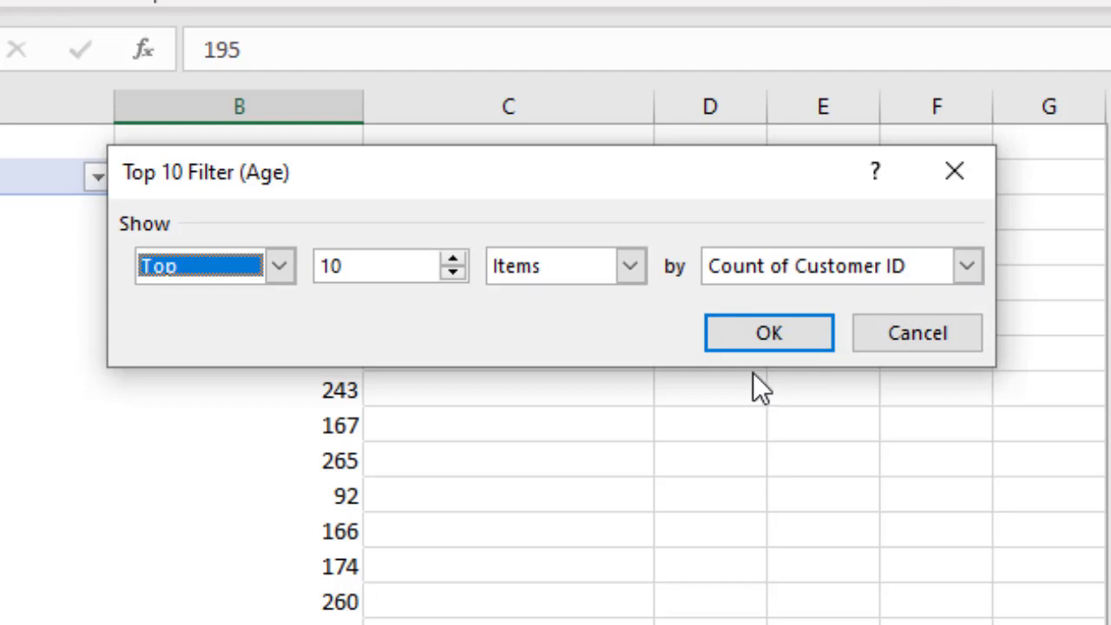
{"action": "left_click", "coordinate": [765, 334]}
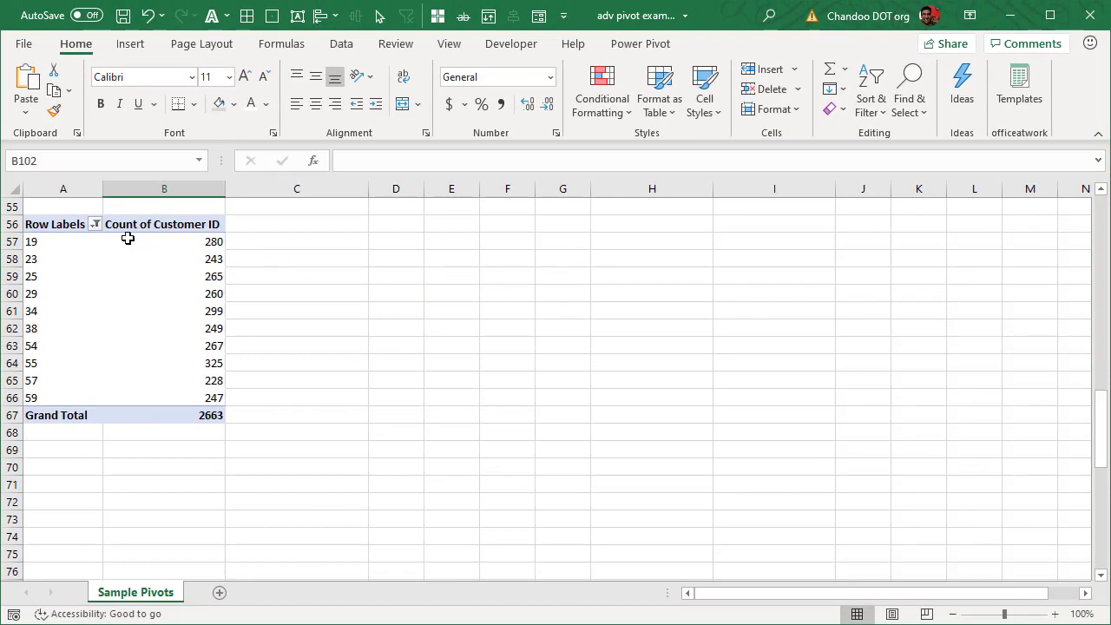
- Sort the Count of Customer ID values largest to smallest
{"action": "left_click_drag", "start_coordinate": [51, 240], "coordinate": [178, 293]}
{"action": "left_click", "coordinate": [338, 360]}
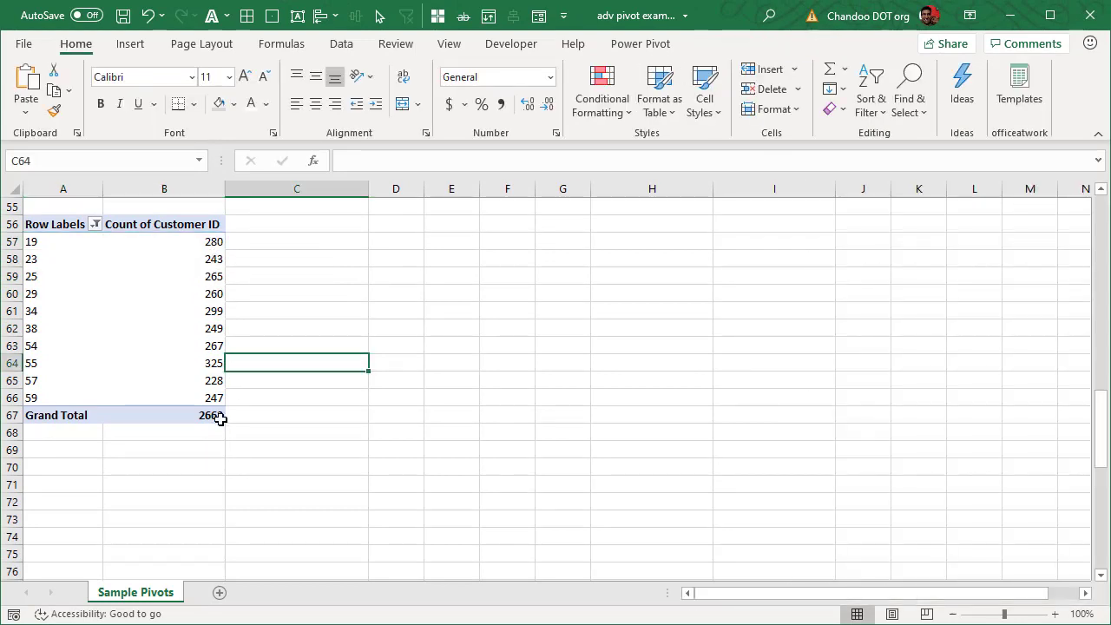
{"action": "right_click", "coordinate": [208, 243]}
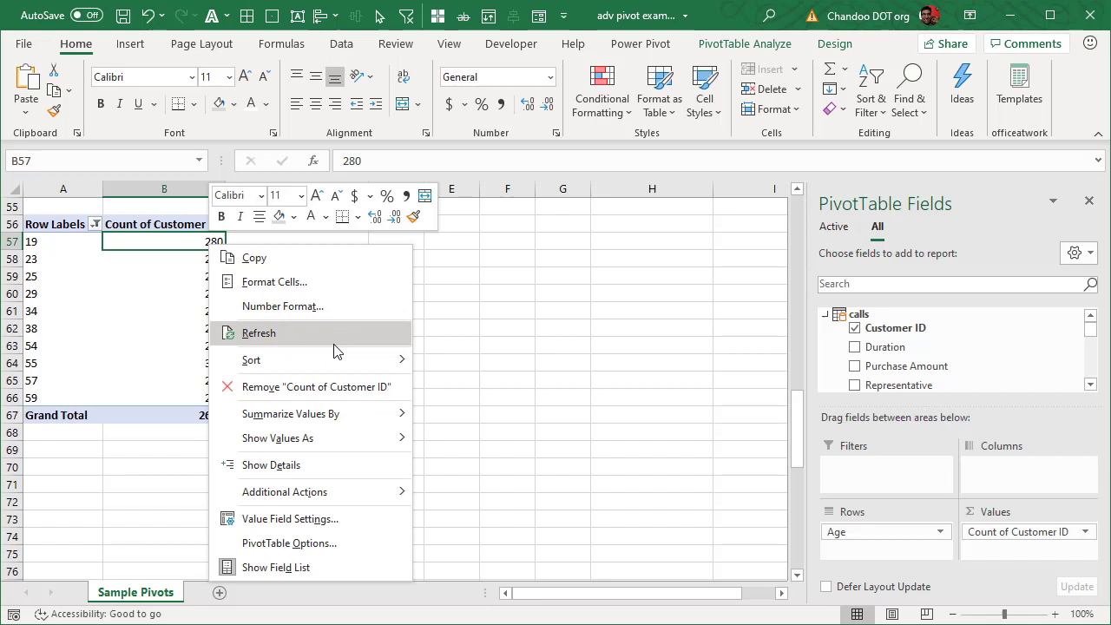
{"action": "mouse_move", "coordinate": [329, 368]}
{"action": "left_click", "coordinate": [498, 387]}
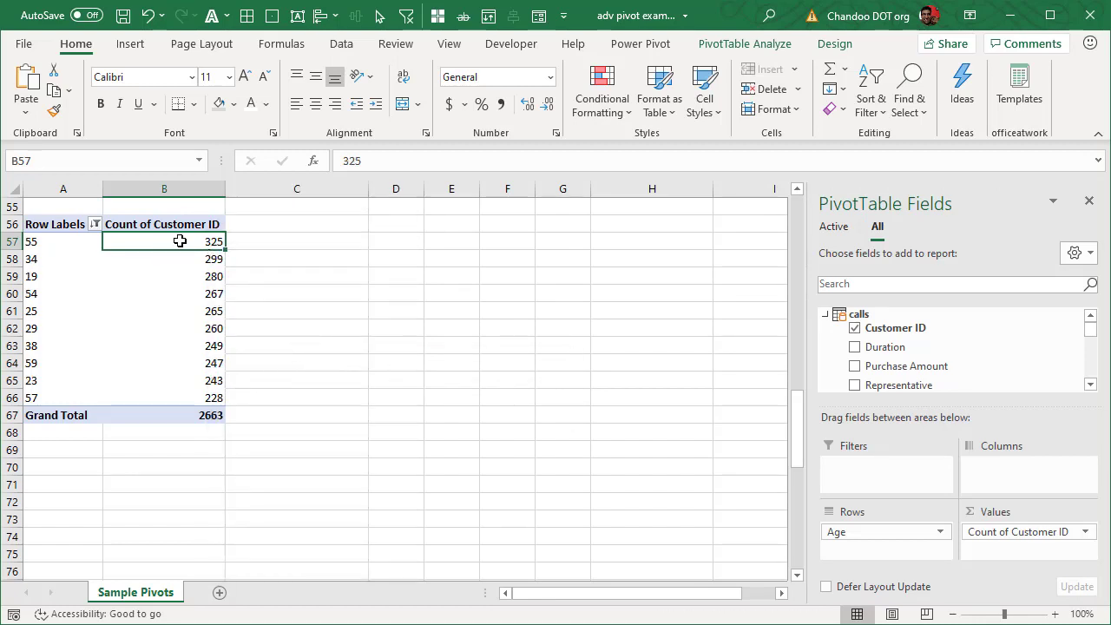
- Review the sorted rows, led by age 55 (325) and age 34
{"action": "left_click", "coordinate": [243, 240]}
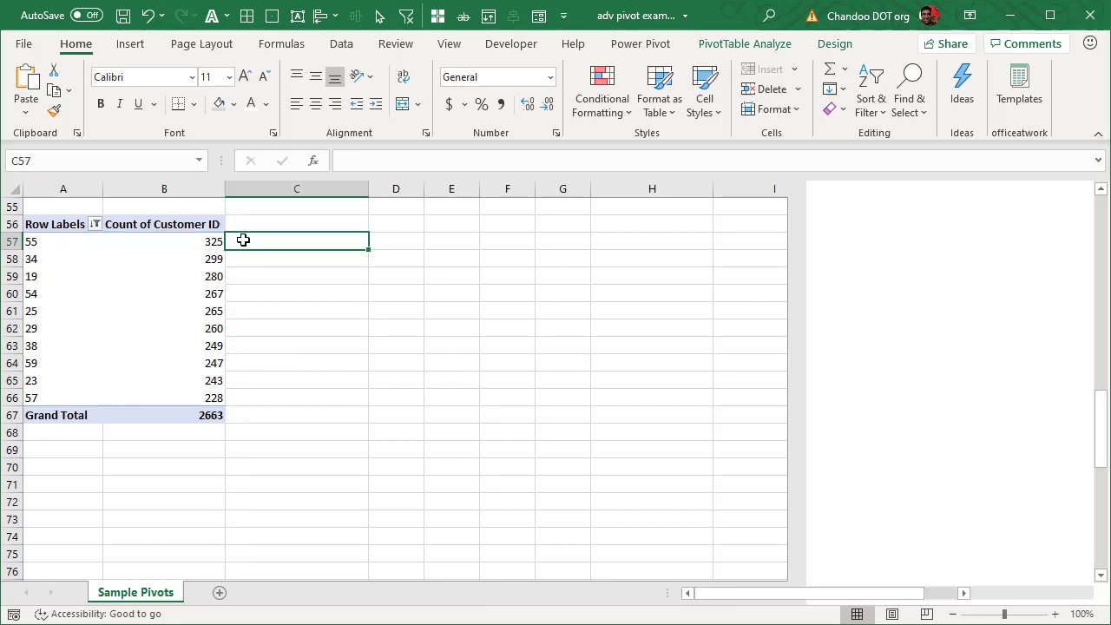
{"action": "left_click_drag", "start_coordinate": [49, 239], "coordinate": [181, 241]}
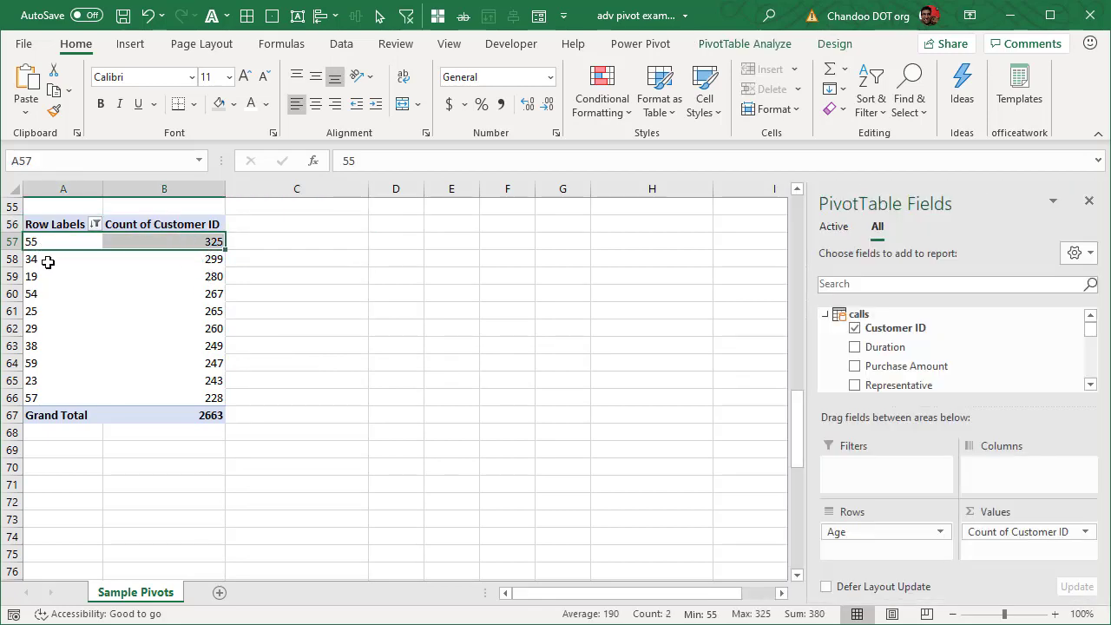
{"action": "left_click_drag", "start_coordinate": [48, 258], "coordinate": [178, 258]}
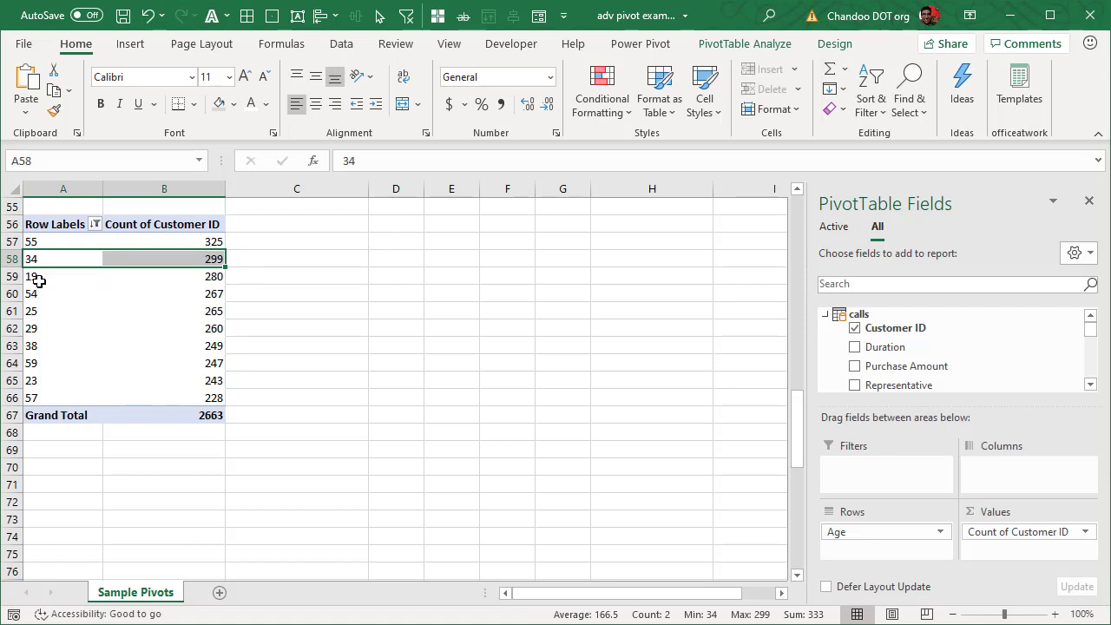
{"action": "left_click_drag", "start_coordinate": [39, 281], "coordinate": [185, 395]}
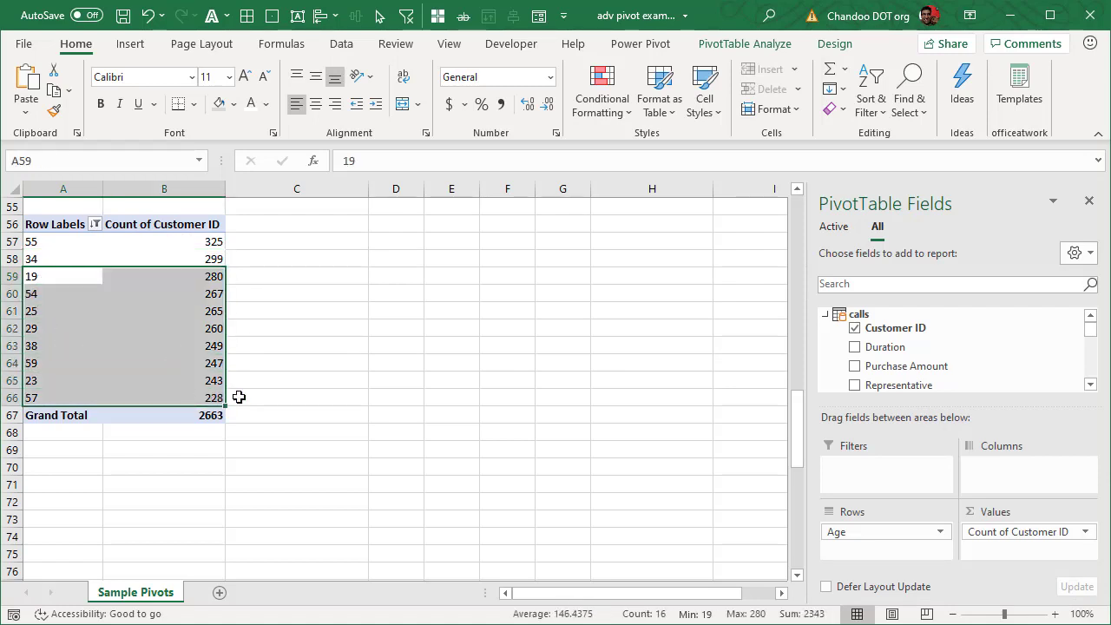
{"action": "left_click", "coordinate": [318, 394]}
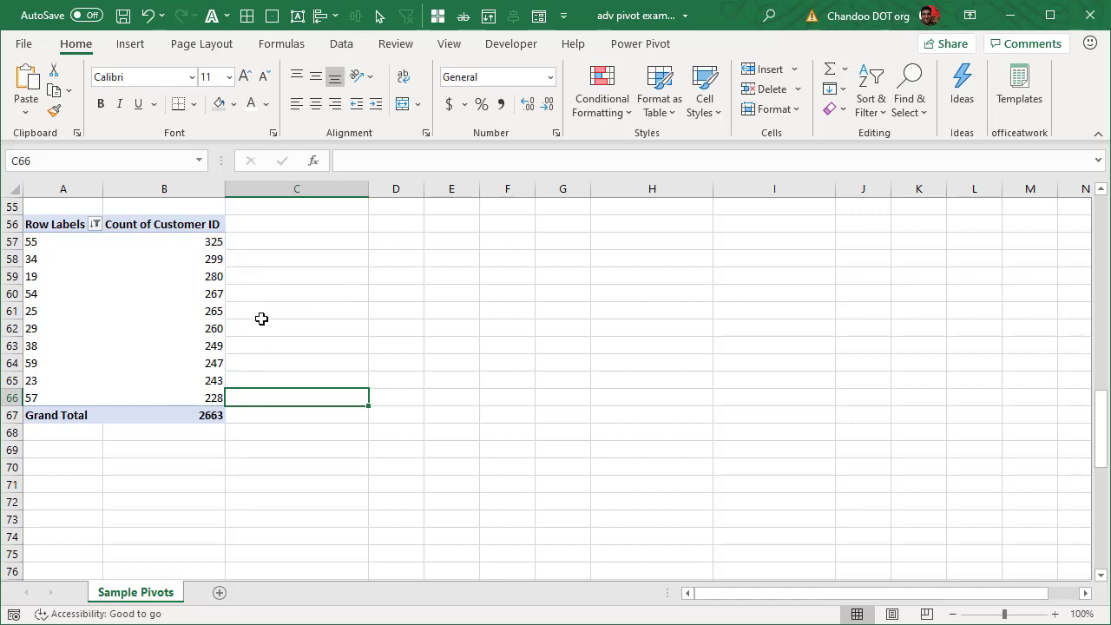
- Add a Department slicer from the reps table and place it beside the pivot
{"action": "left_click", "coordinate": [152, 293]}
{"action": "left_click", "coordinate": [823, 314]}
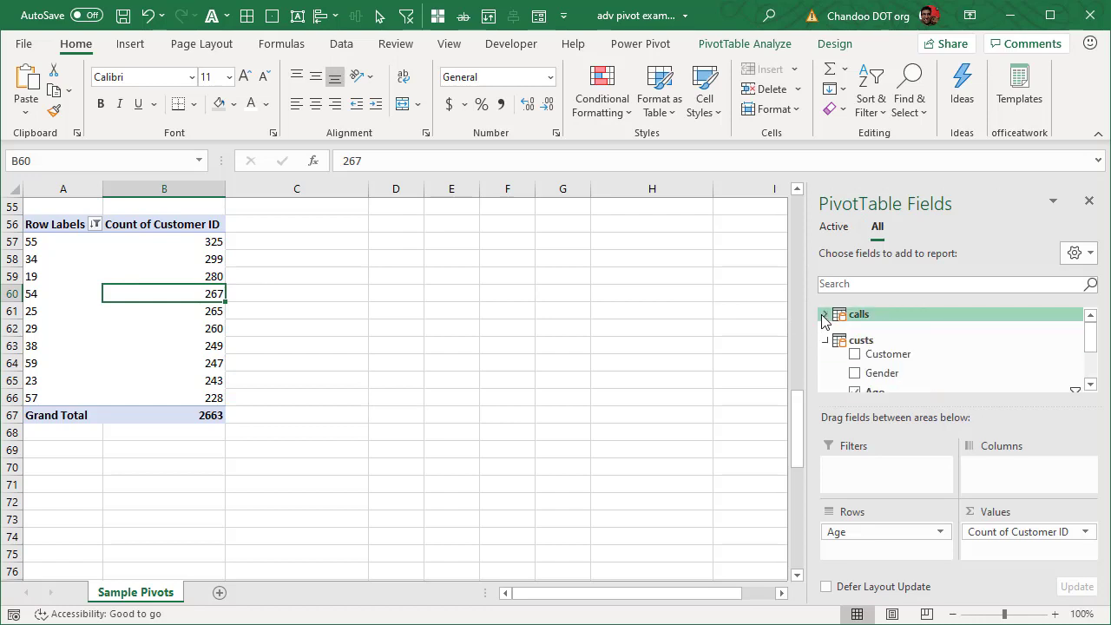
{"action": "left_click", "coordinate": [824, 339]}
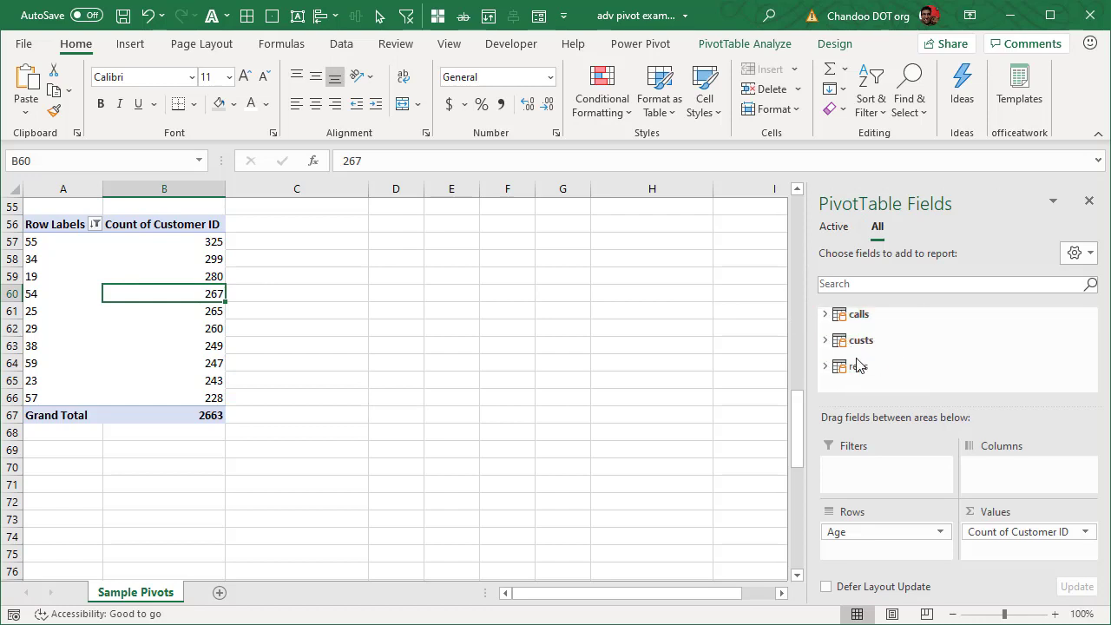
{"action": "left_click", "coordinate": [824, 365]}
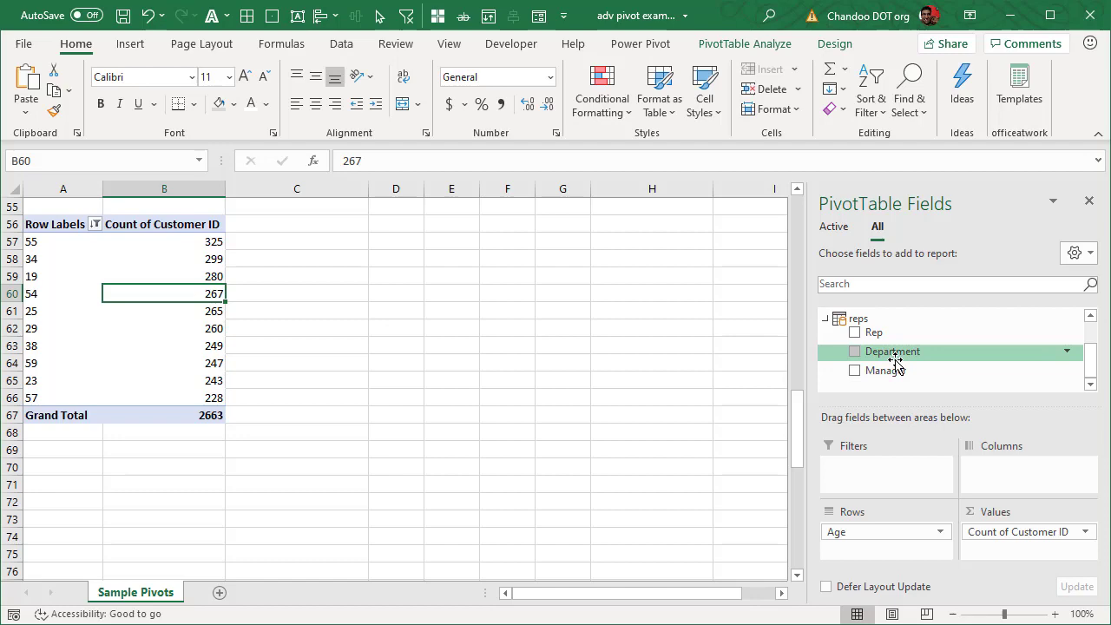
{"action": "right_click", "coordinate": [894, 356]}
{"action": "left_click", "coordinate": [933, 451]}
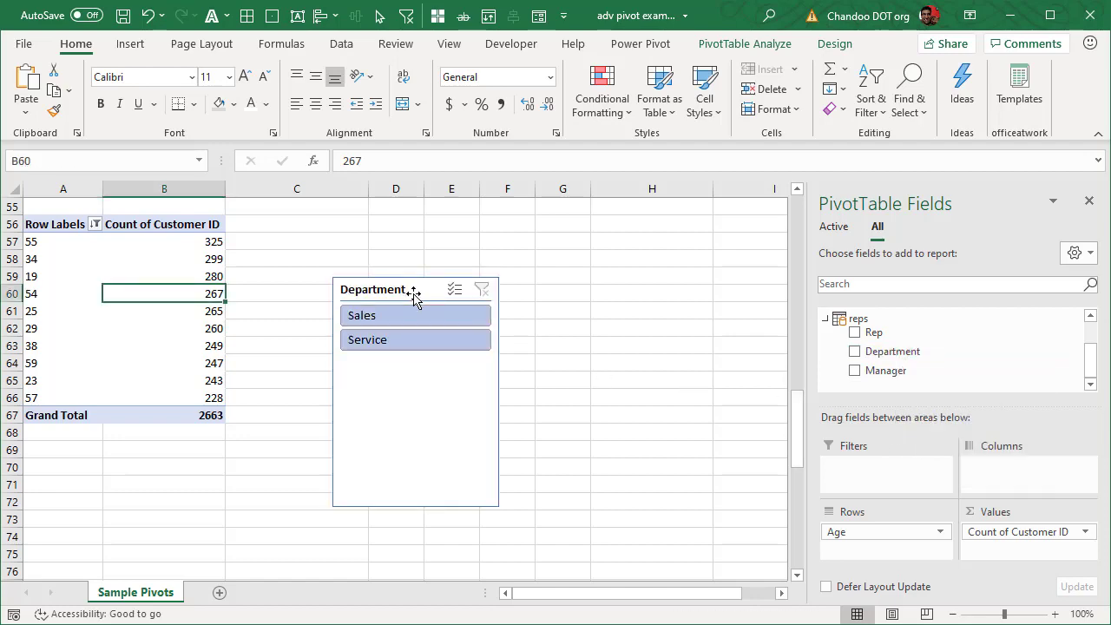
{"action": "left_click_drag", "start_coordinate": [401, 290], "coordinate": [474, 227]}
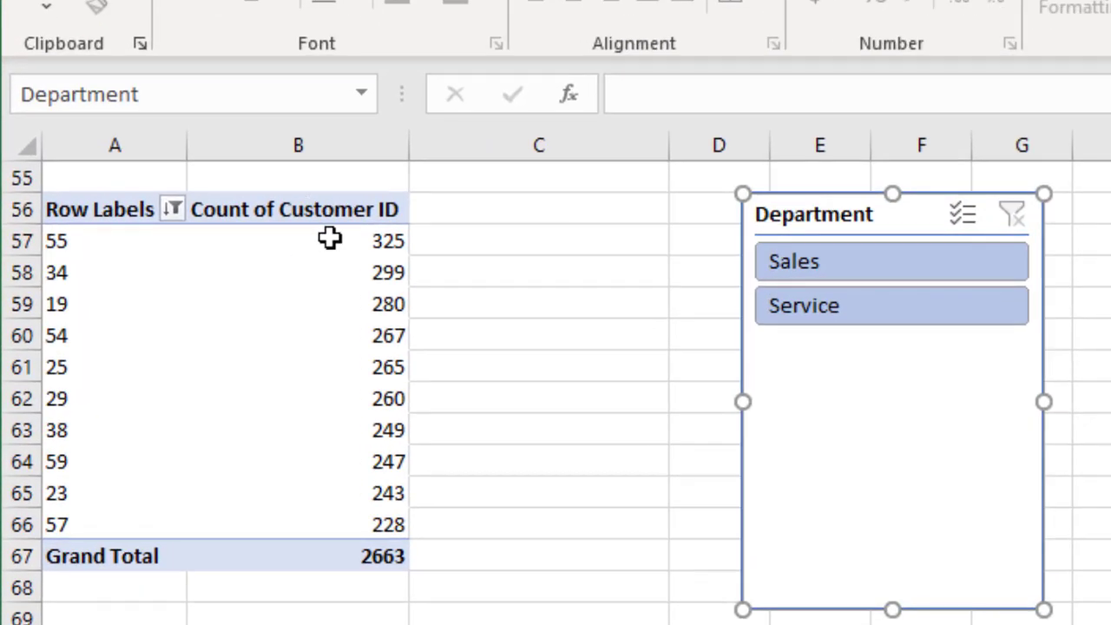
- Test the slicer by filtering to Sales, then Service, then Sales, checking ages and counts
{"action": "left_click", "coordinate": [875, 273]}
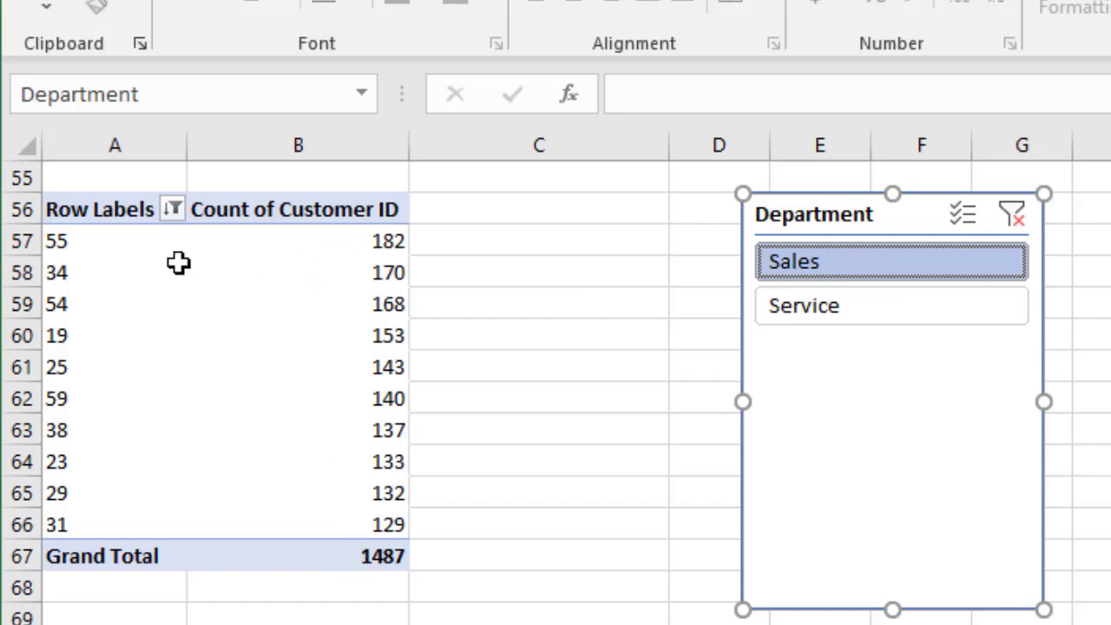
{"action": "left_click_drag", "start_coordinate": [74, 248], "coordinate": [86, 515]}
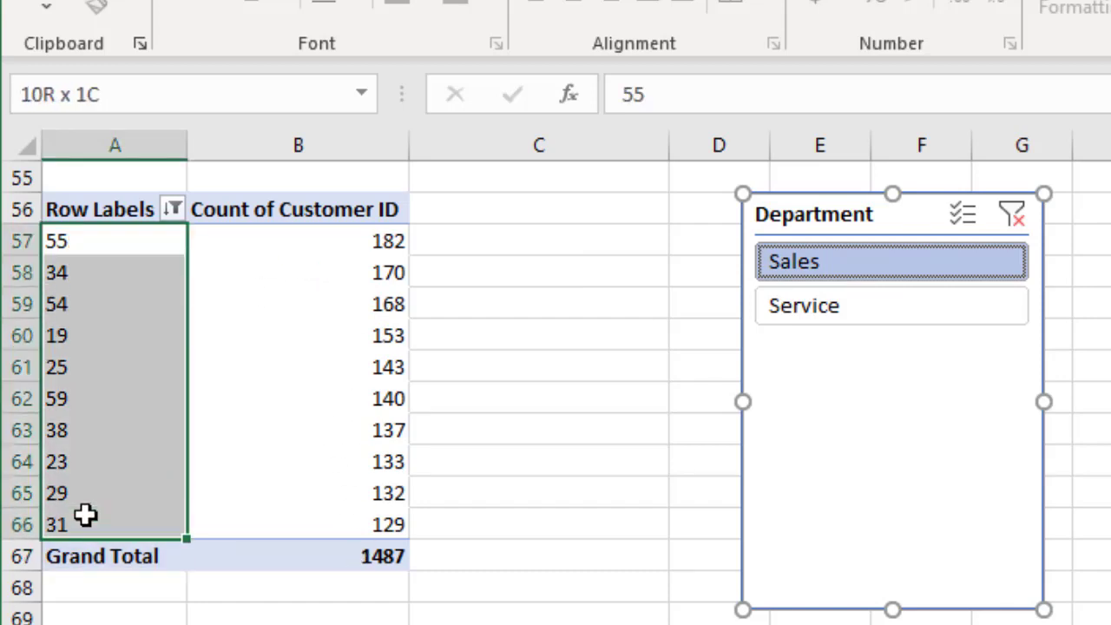
{"action": "left_click", "coordinate": [101, 241]}
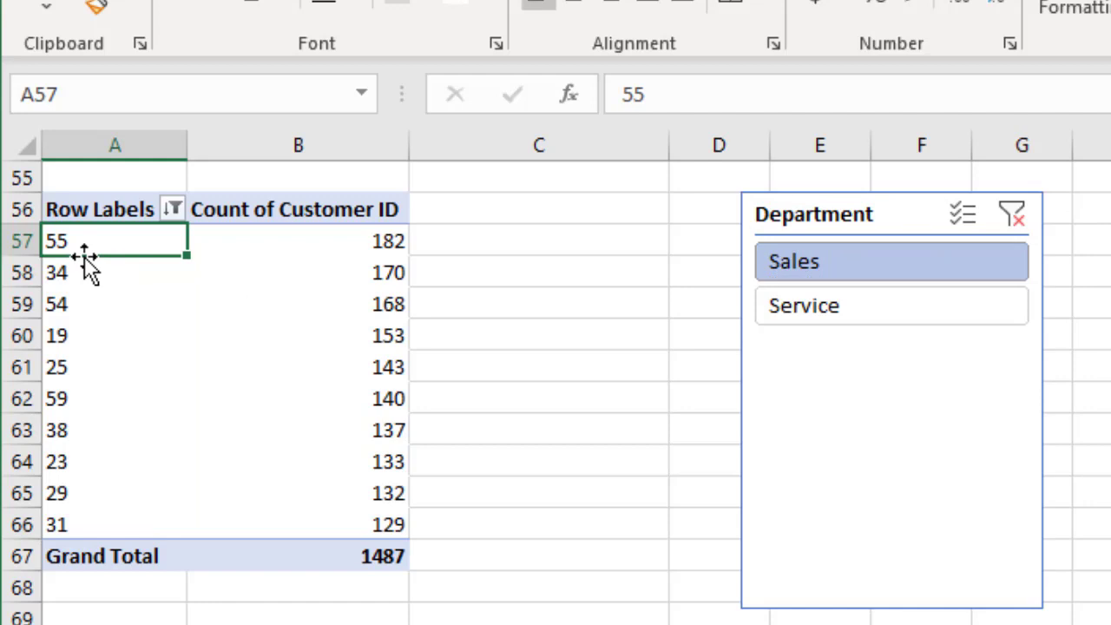
{"action": "left_click", "coordinate": [73, 305]}
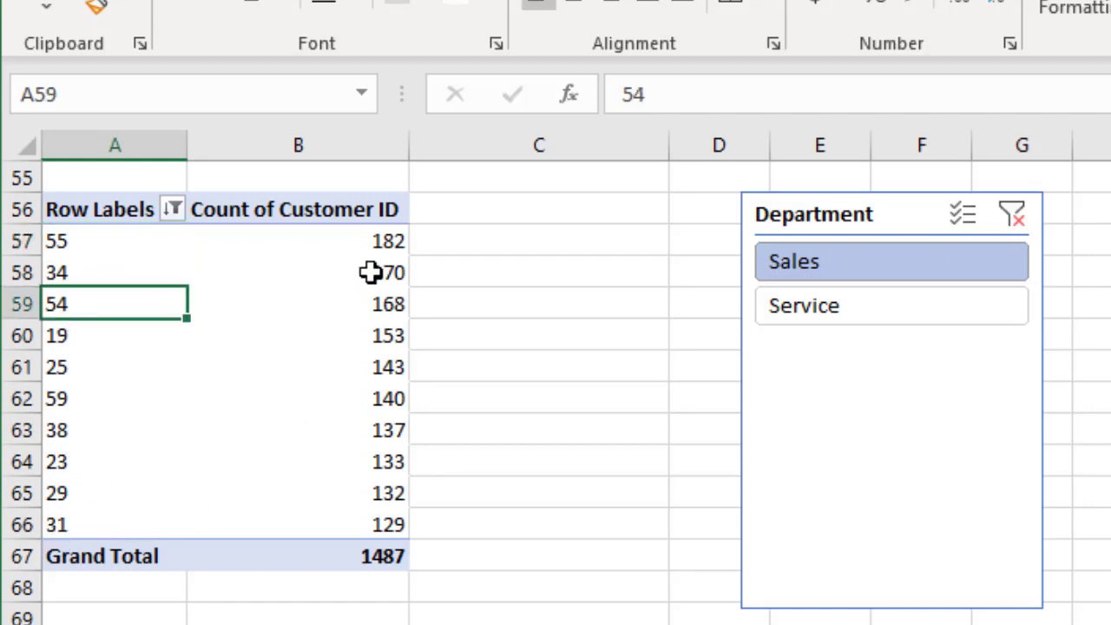
{"action": "left_click_drag", "start_coordinate": [376, 246], "coordinate": [367, 521]}
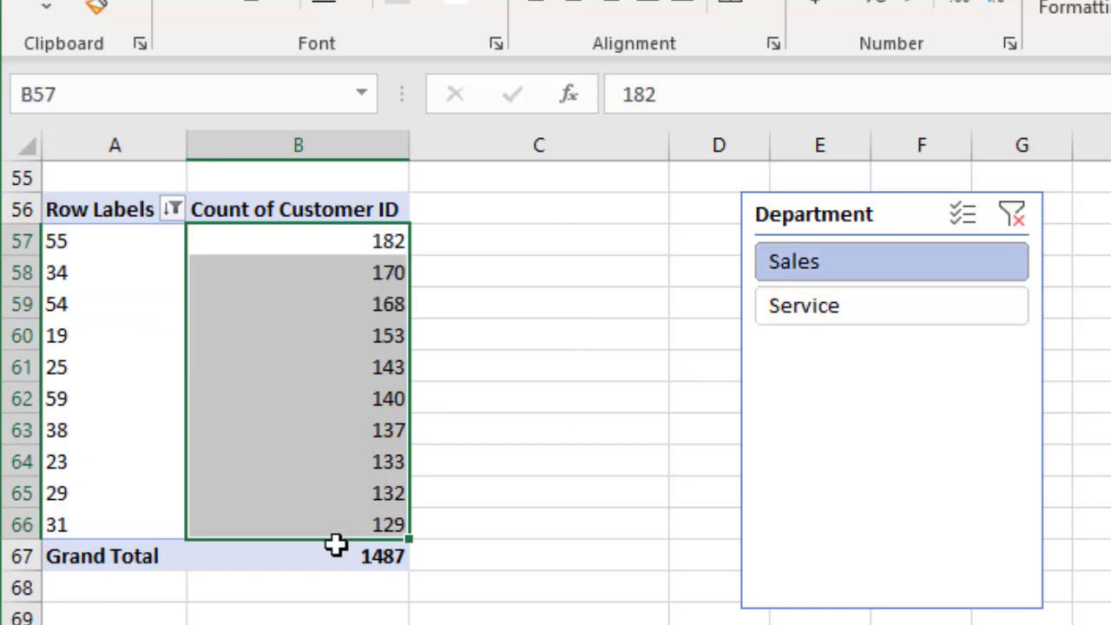
{"action": "left_click", "coordinate": [809, 312]}
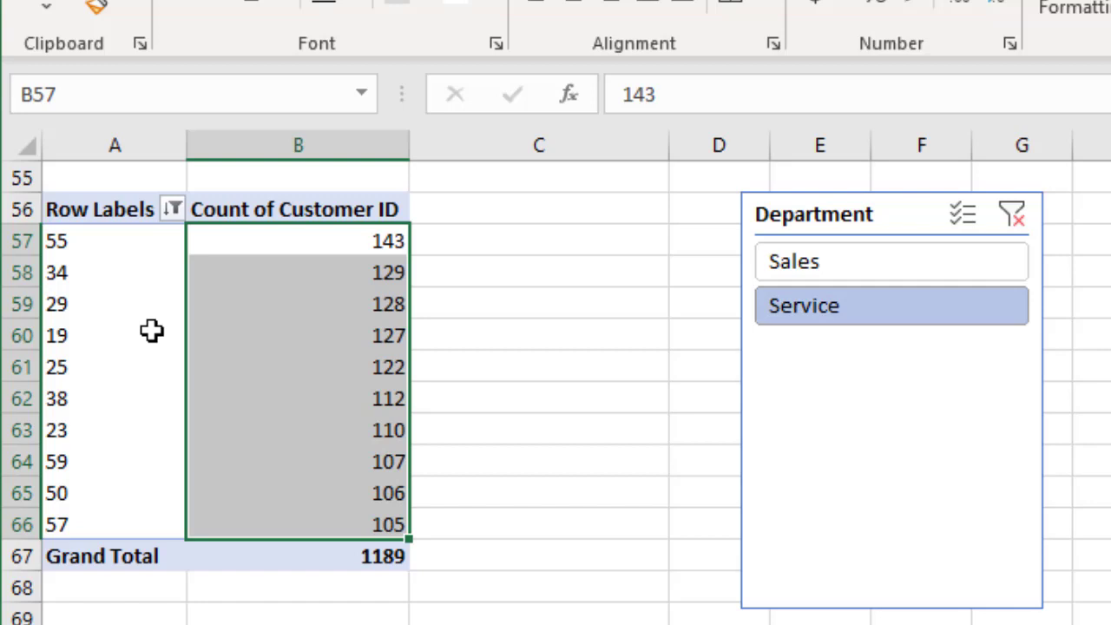
{"action": "left_click", "coordinate": [858, 267]}
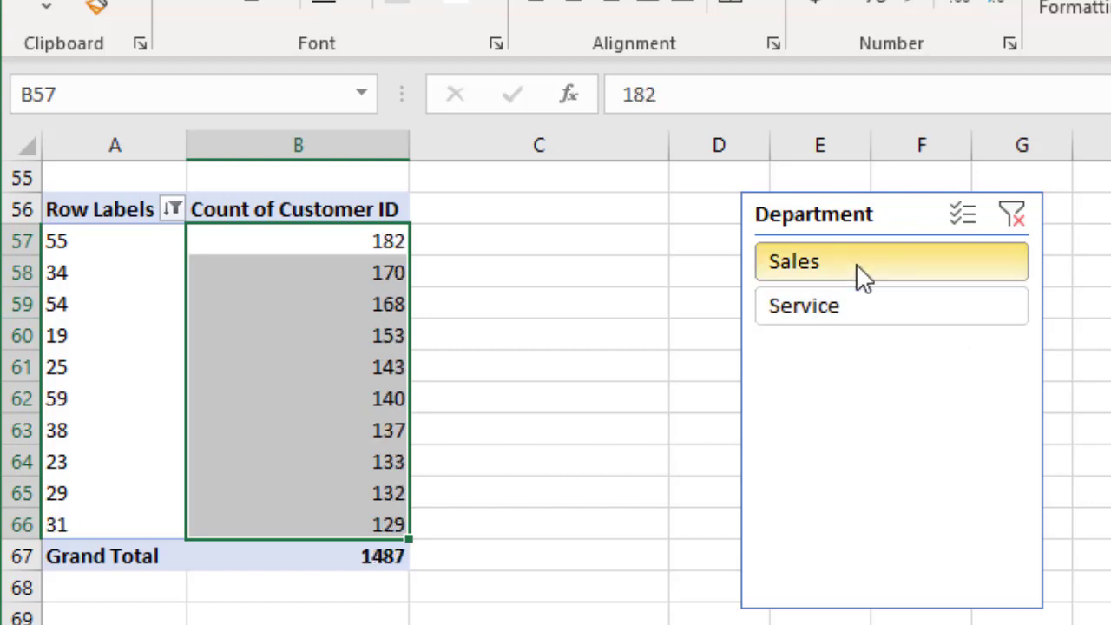
{"action": "left_click", "coordinate": [60, 304]}
{"action": "left_click", "coordinate": [88, 344]}
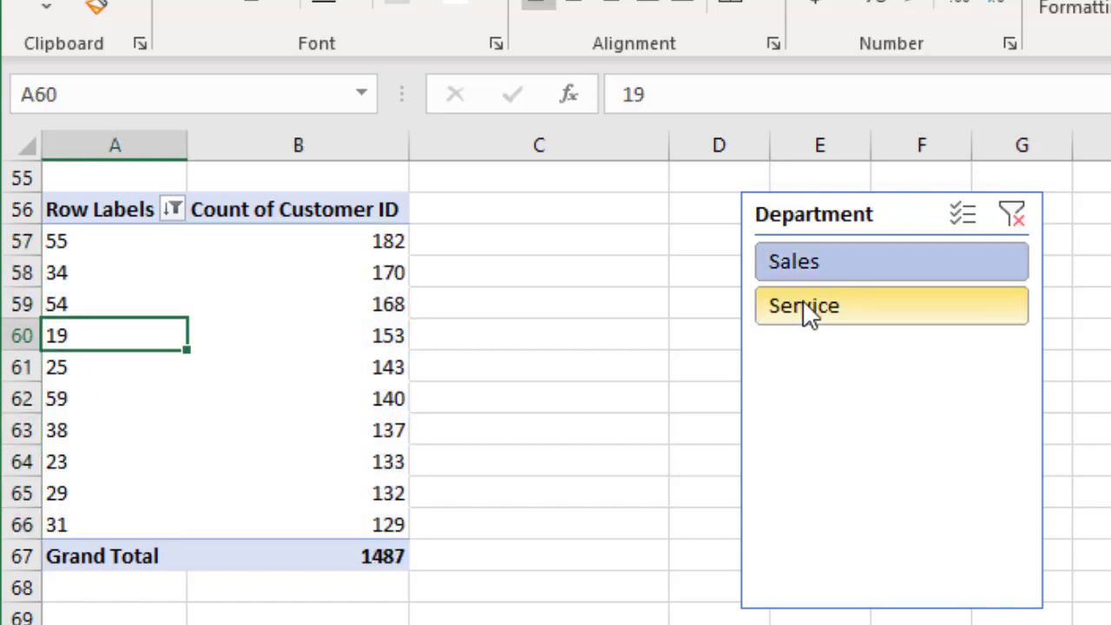
- Clear the Department slicer filter and move the slicer next to the pivot
{"action": "left_click", "coordinate": [1007, 217]}
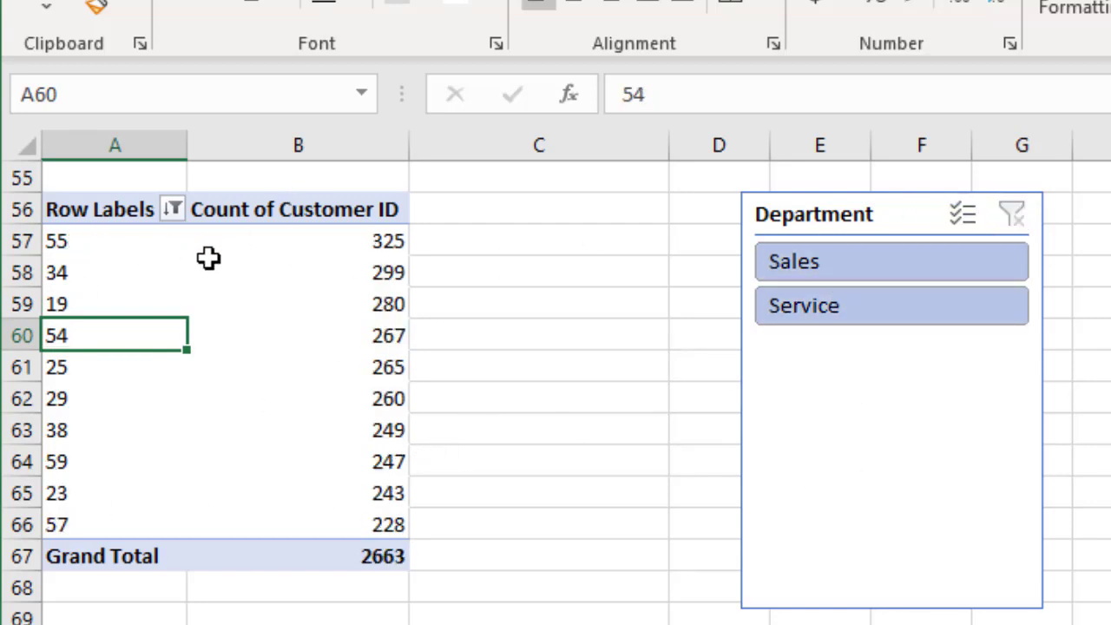
{"action": "mouse_move", "coordinate": [208, 257]}
{"action": "left_click", "coordinate": [867, 224]}
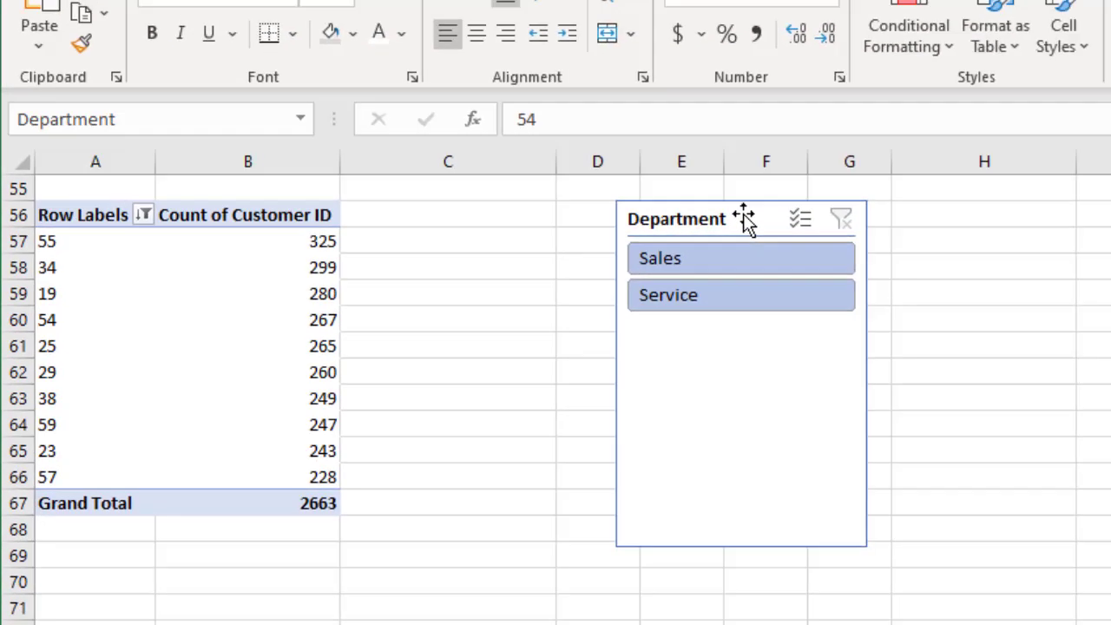
{"action": "left_click_drag", "start_coordinate": [746, 218], "coordinate": [660, 220]}
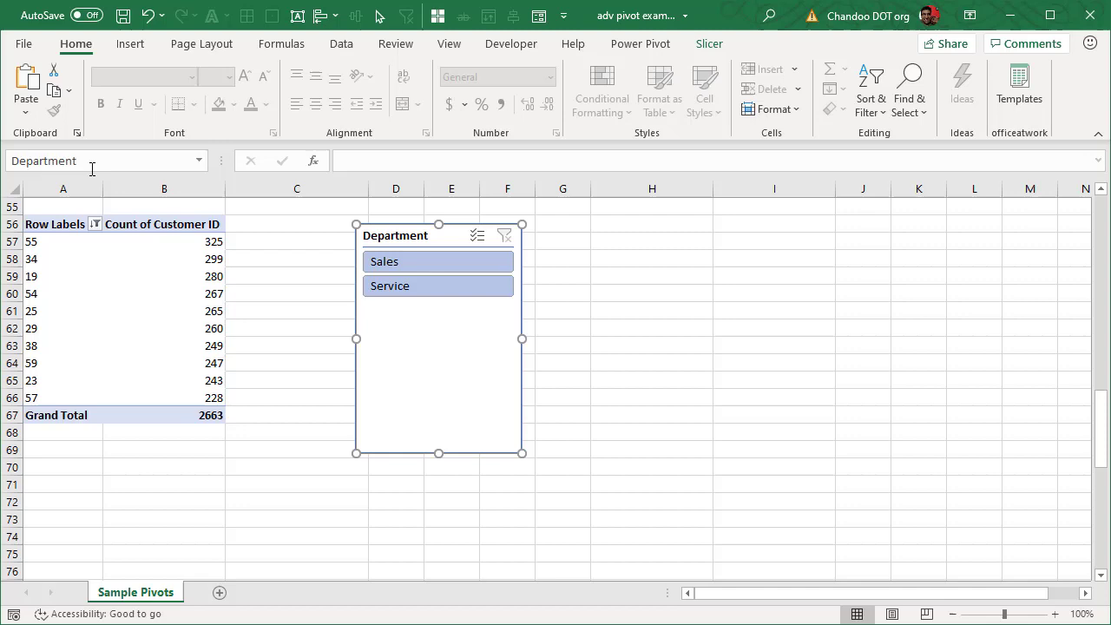
- Widen column A, then try a Greater Than value filter on Count of Customer ID and cancel it
{"action": "left_click_drag", "start_coordinate": [102, 189], "coordinate": [271, 191]}
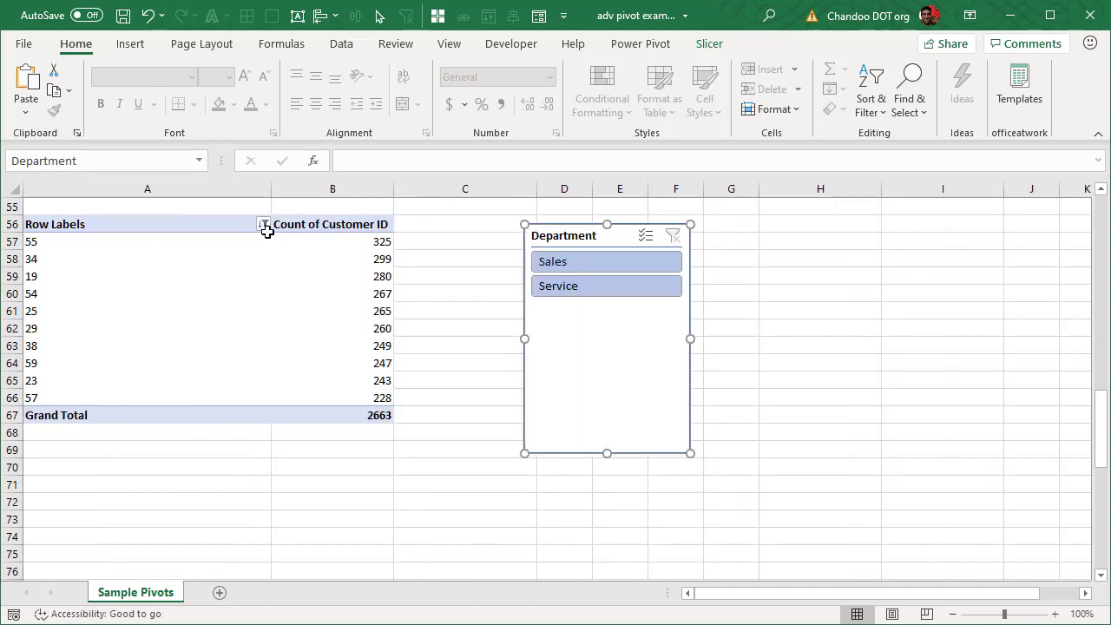
{"action": "left_click", "coordinate": [262, 227]}
{"action": "mouse_move", "coordinate": [205, 366]}
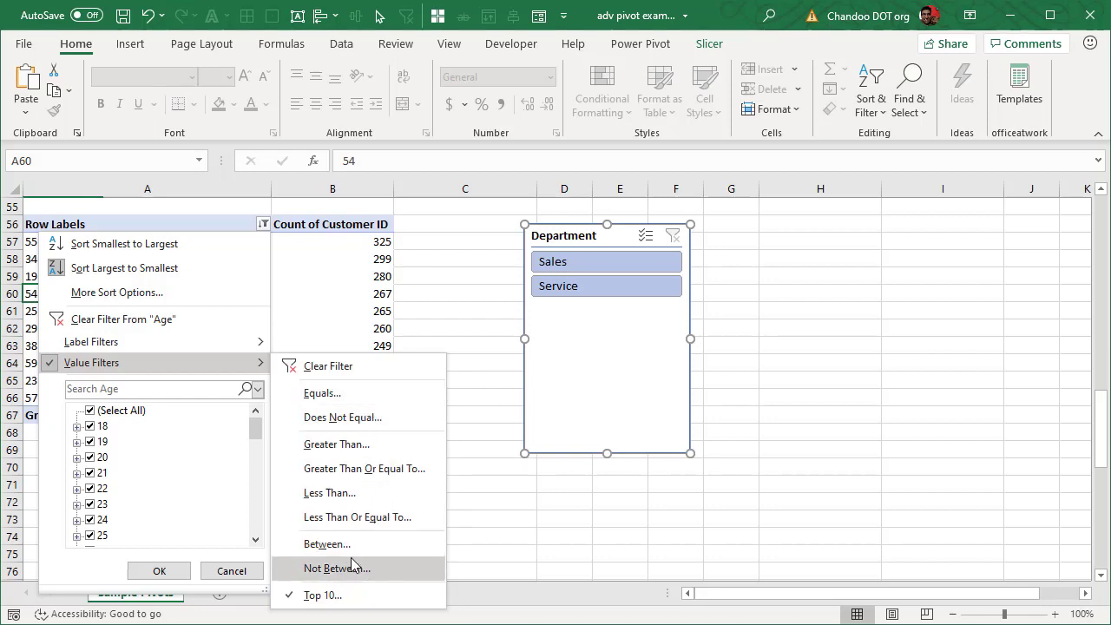
{"action": "left_click", "coordinate": [385, 444]}
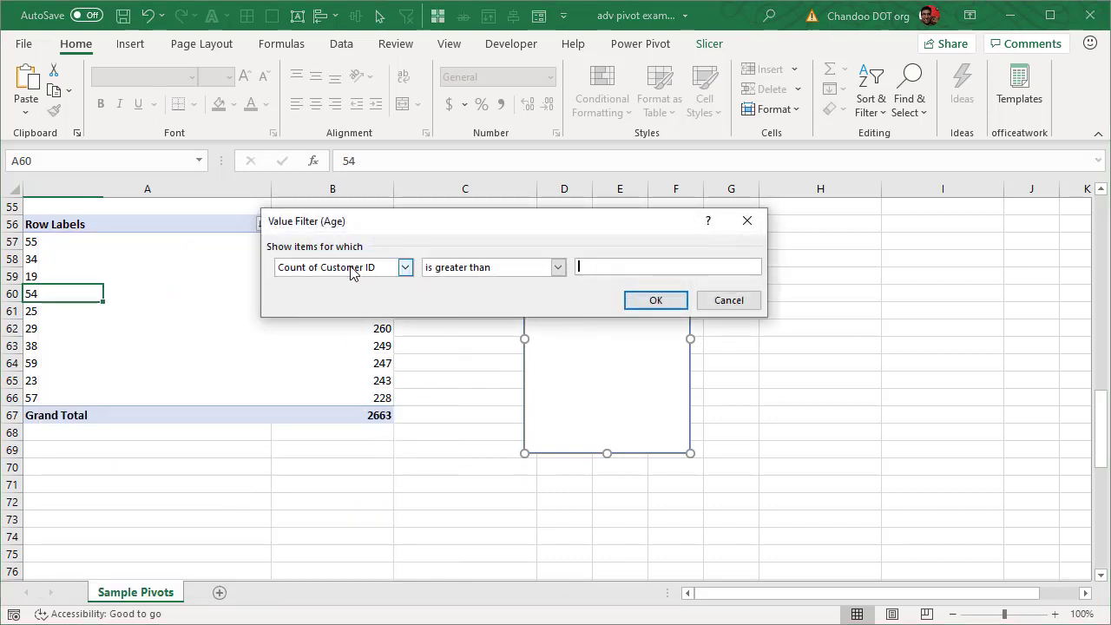
{"action": "left_click", "coordinate": [405, 270]}
{"action": "left_click", "coordinate": [356, 271]}
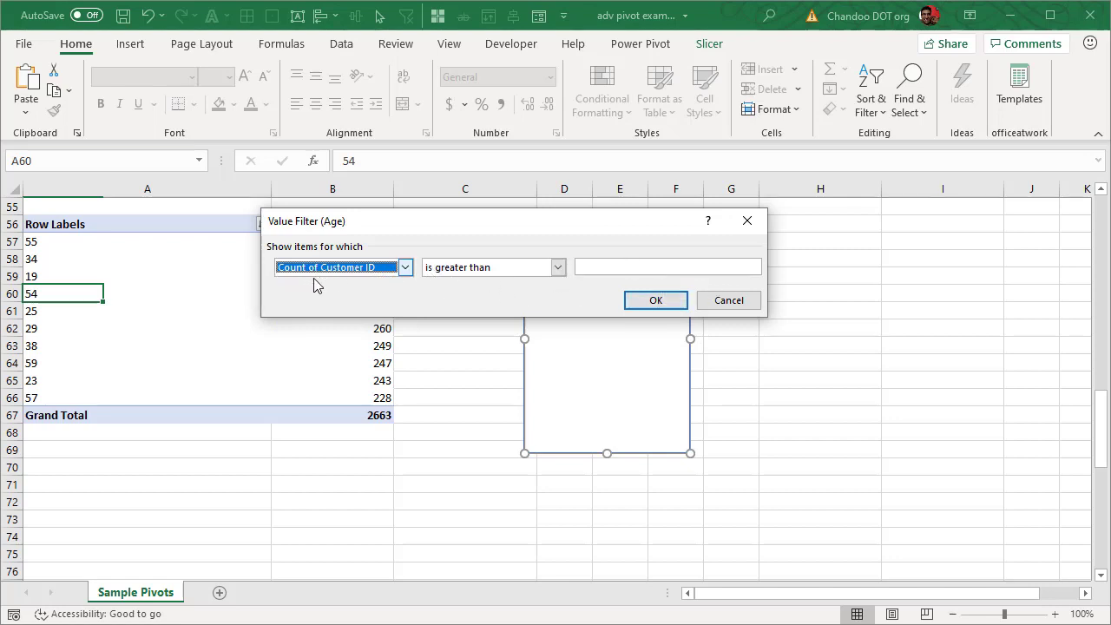
{"action": "left_click", "coordinate": [626, 267]}
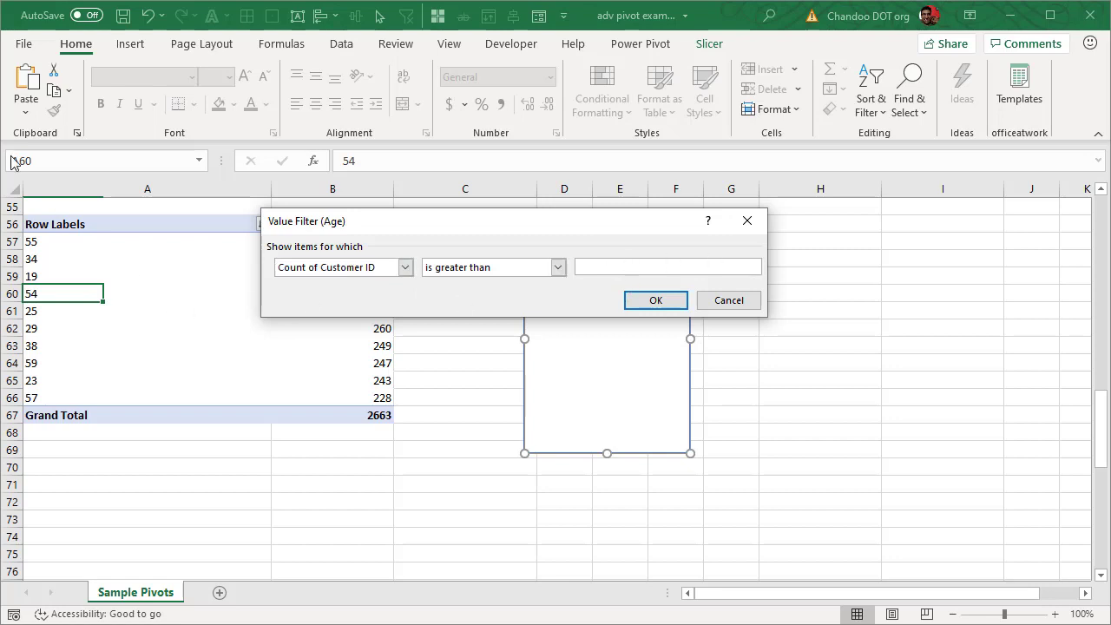
{"action": "left_click", "coordinate": [757, 303]}
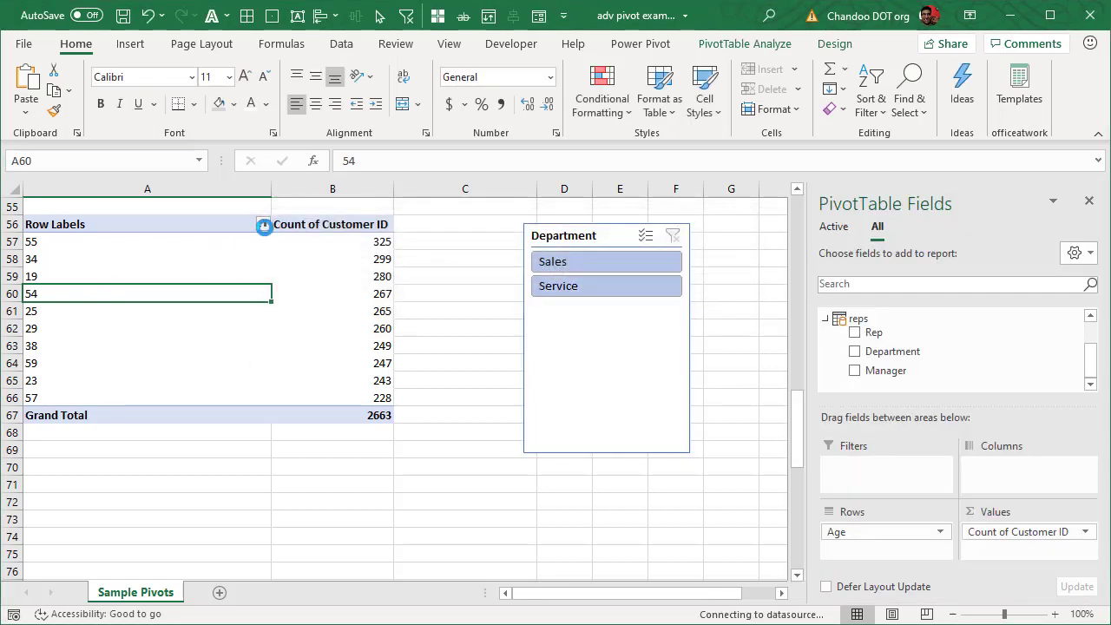
{"action": "left_click", "coordinate": [262, 224]}
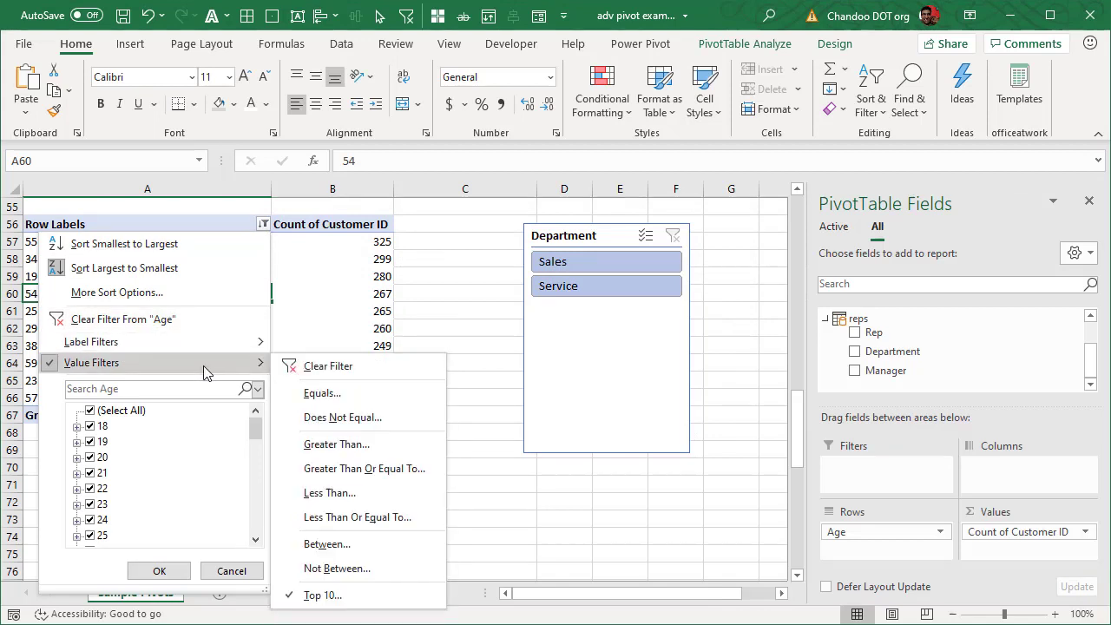
{"action": "left_click", "coordinate": [477, 302]}
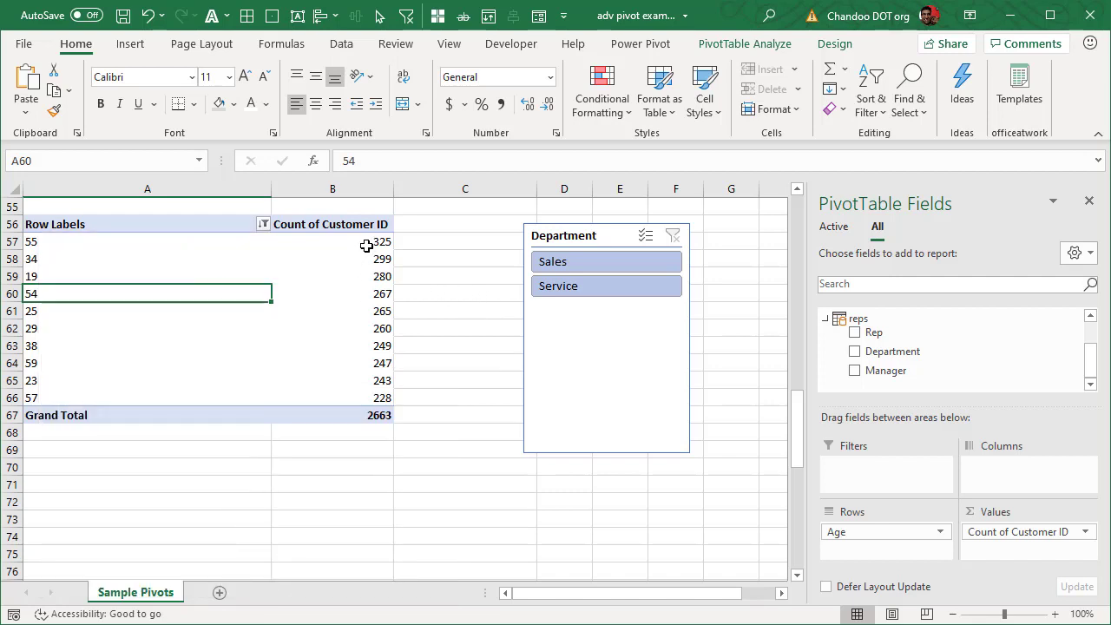
{"action": "left_click_drag", "start_coordinate": [365, 243], "coordinate": [359, 398]}
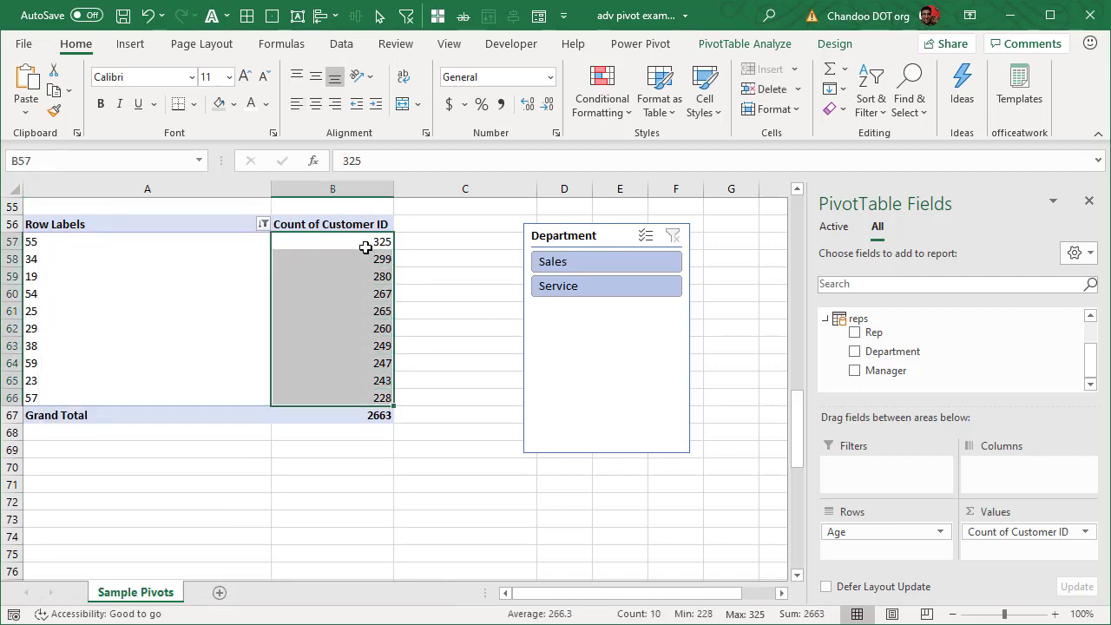
{"action": "left_click", "coordinate": [263, 226]}
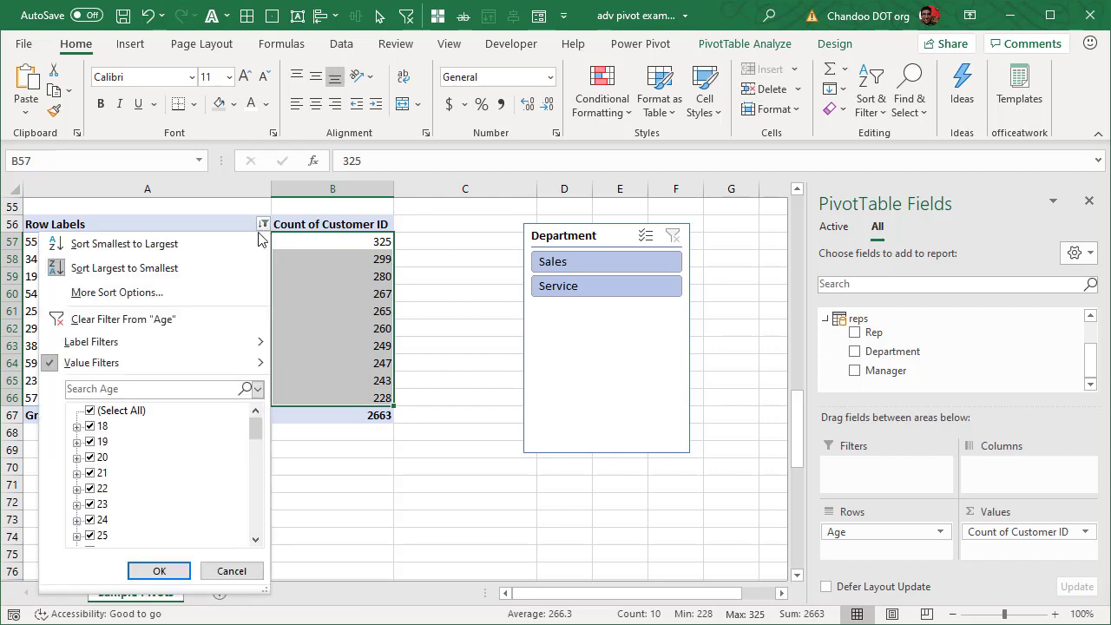
{"action": "mouse_move", "coordinate": [218, 347]}
{"action": "left_click", "coordinate": [467, 261]}
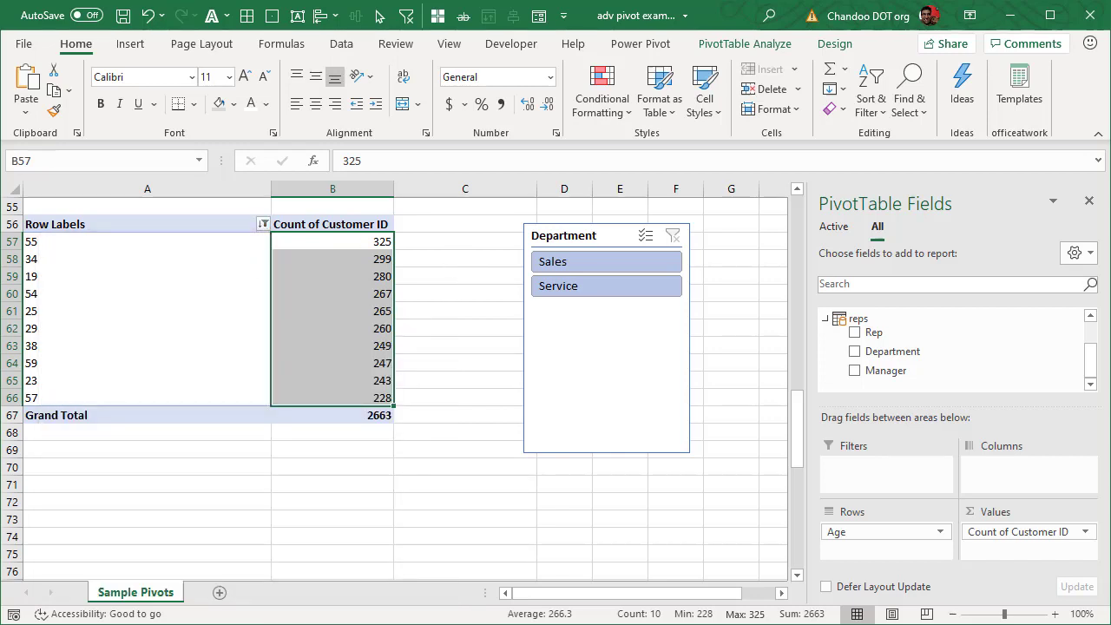
{"action": "left_click_drag", "start_coordinate": [75, 242], "coordinate": [81, 391]}
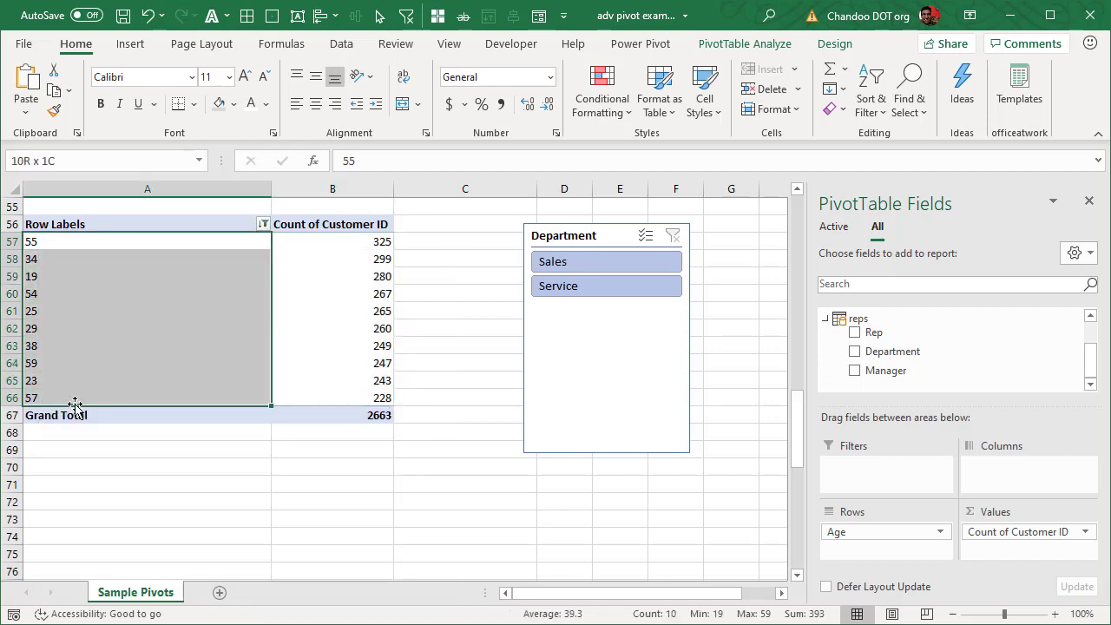
{"action": "left_click_drag", "start_coordinate": [81, 243], "coordinate": [85, 398]}
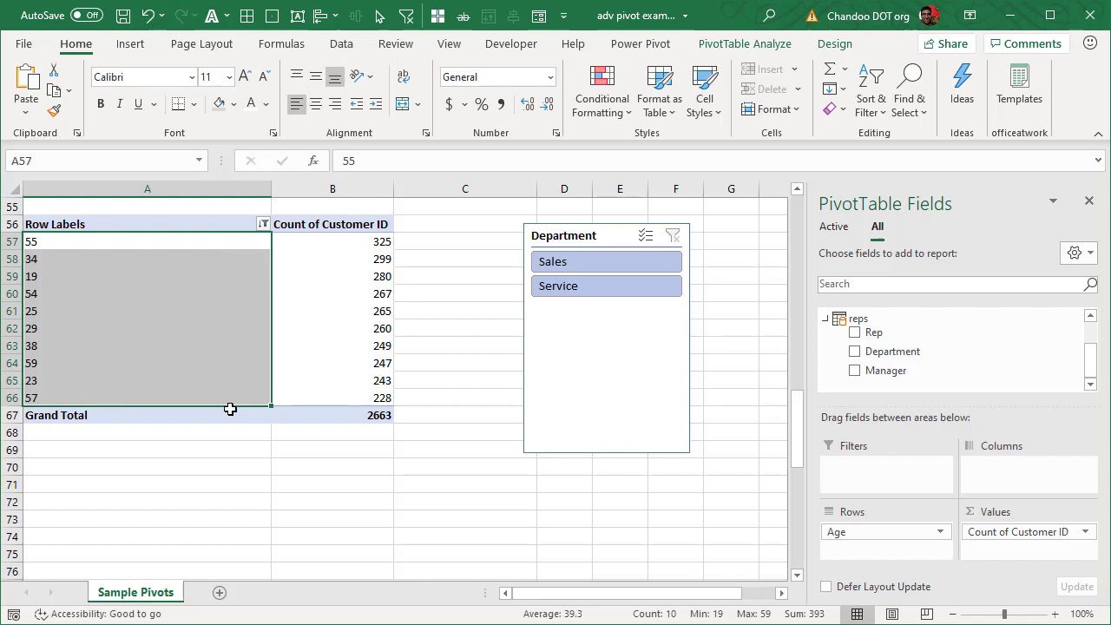
{"action": "left_click", "coordinate": [316, 239]}
{"action": "left_click_drag", "start_coordinate": [315, 239], "coordinate": [309, 403]}
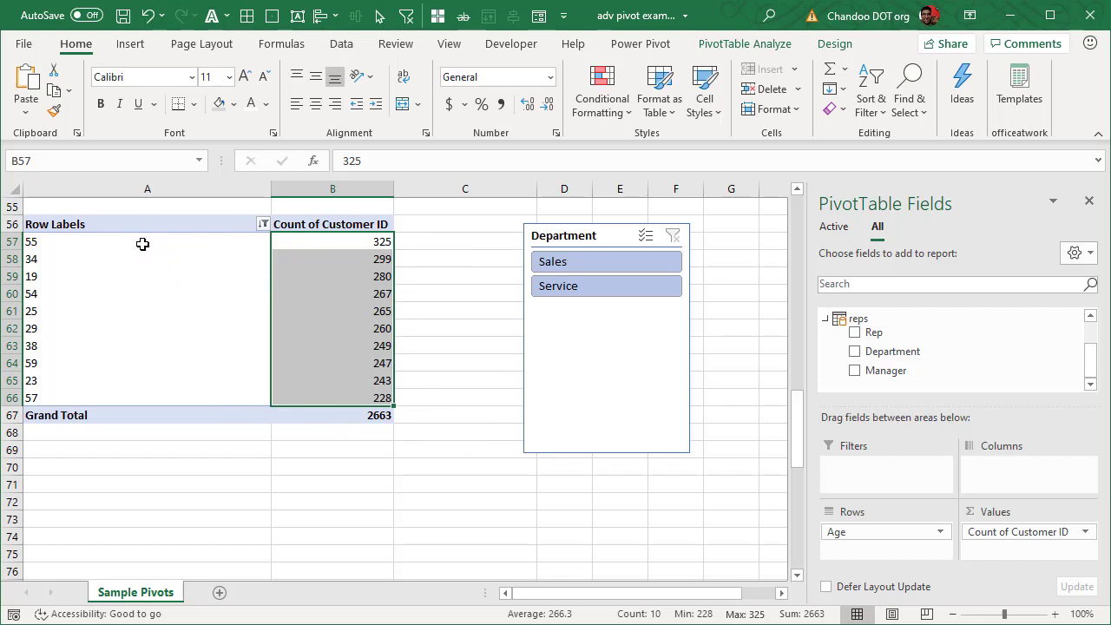
{"action": "left_click_drag", "start_coordinate": [142, 244], "coordinate": [153, 399]}
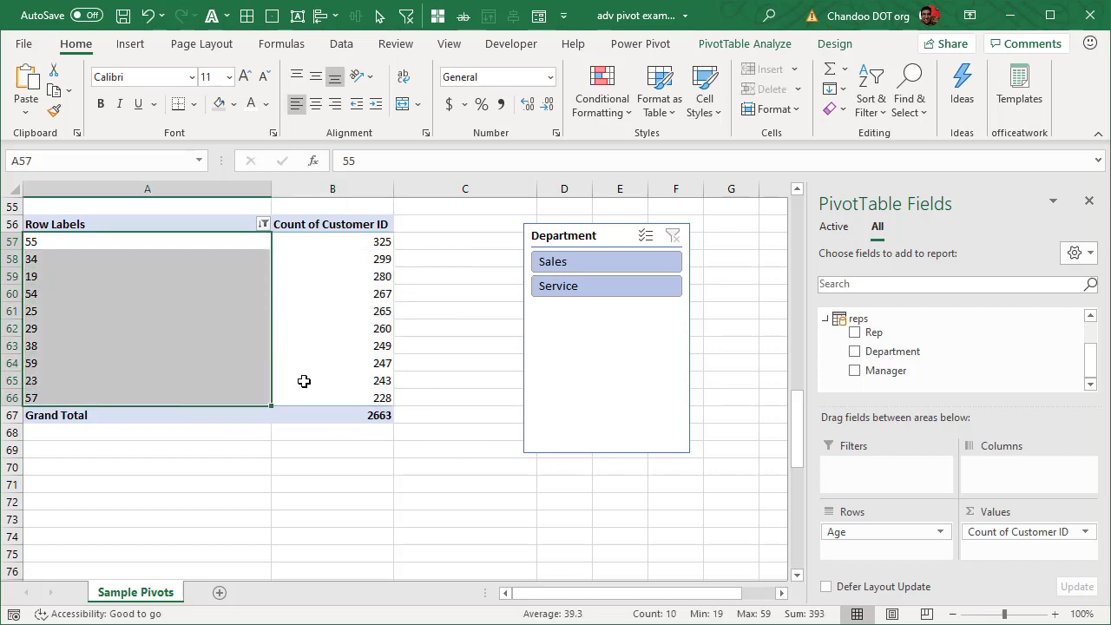
- Select empty cell C71 so the PivotTable Fields pane closes
{"action": "left_click", "coordinate": [518, 479]}
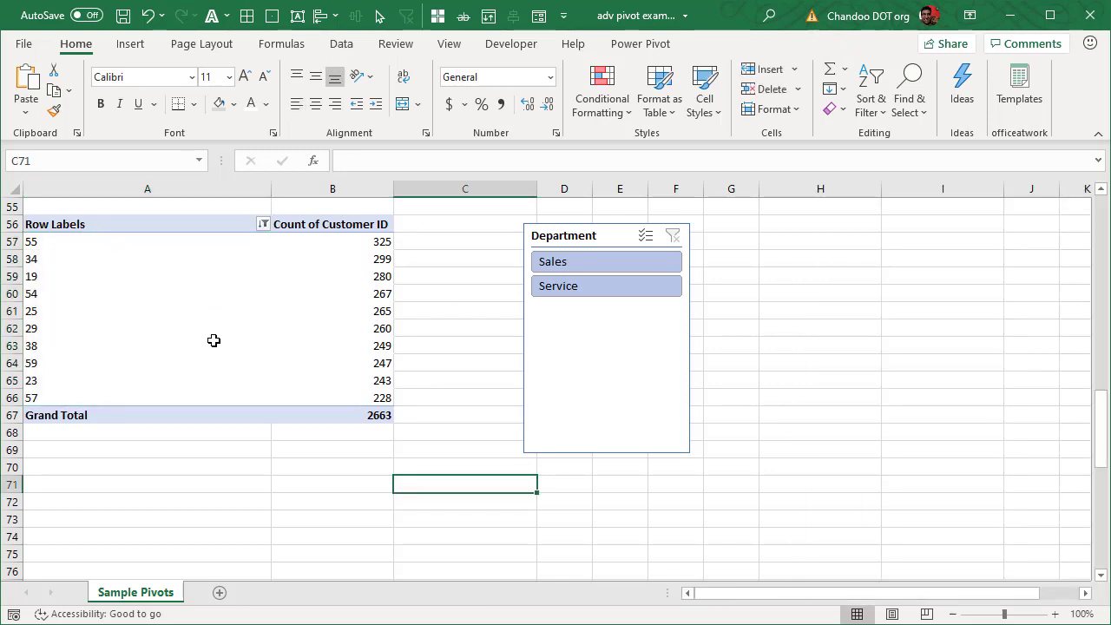